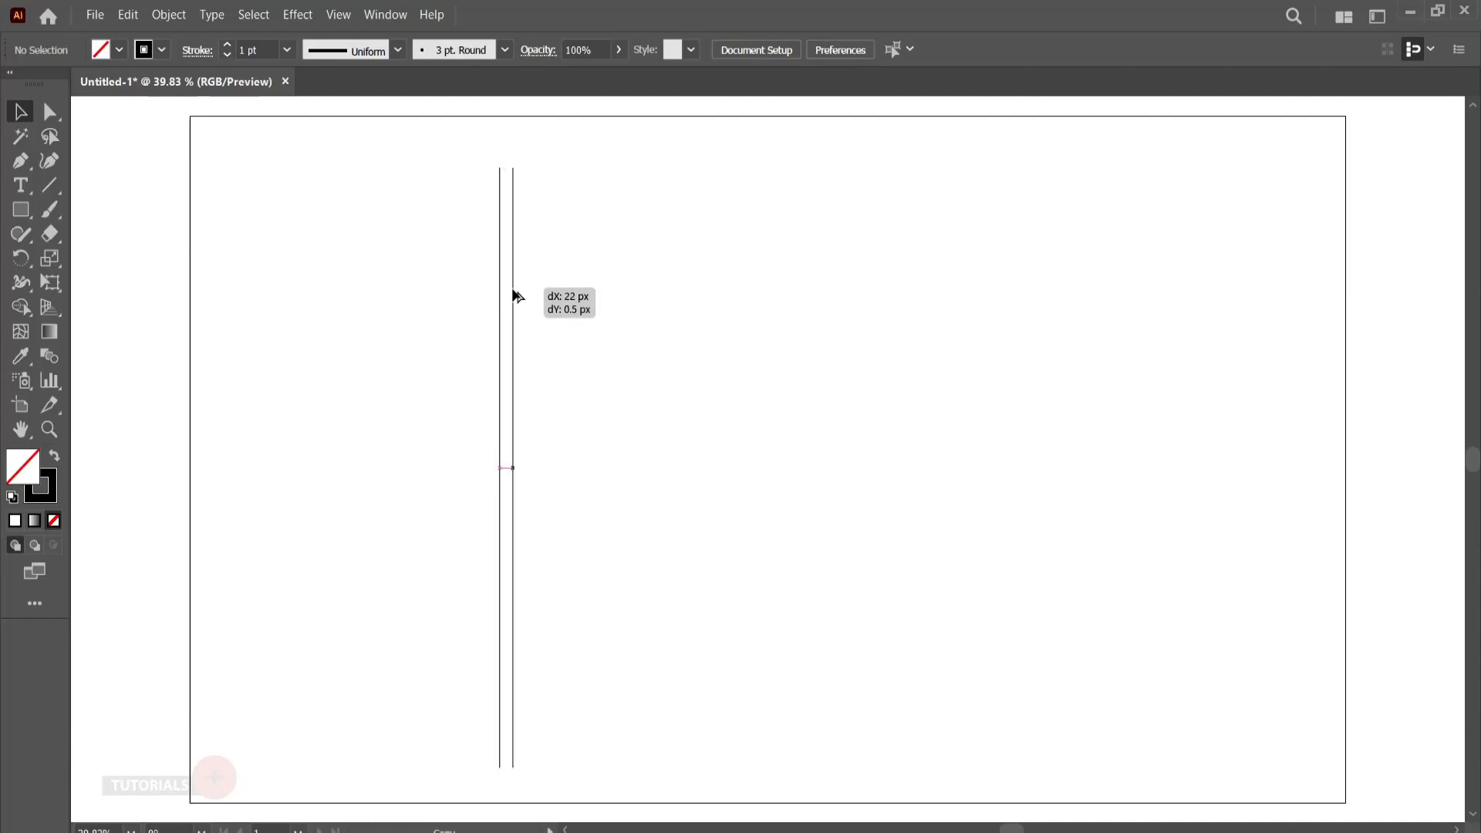
- Duplicate the vertical line about 22 px to its right and repeat the copy until there are twelve evenly spaced lines
{"action": "left_click_drag", "start_coordinate": [515, 296], "coordinate": [515, 296]}
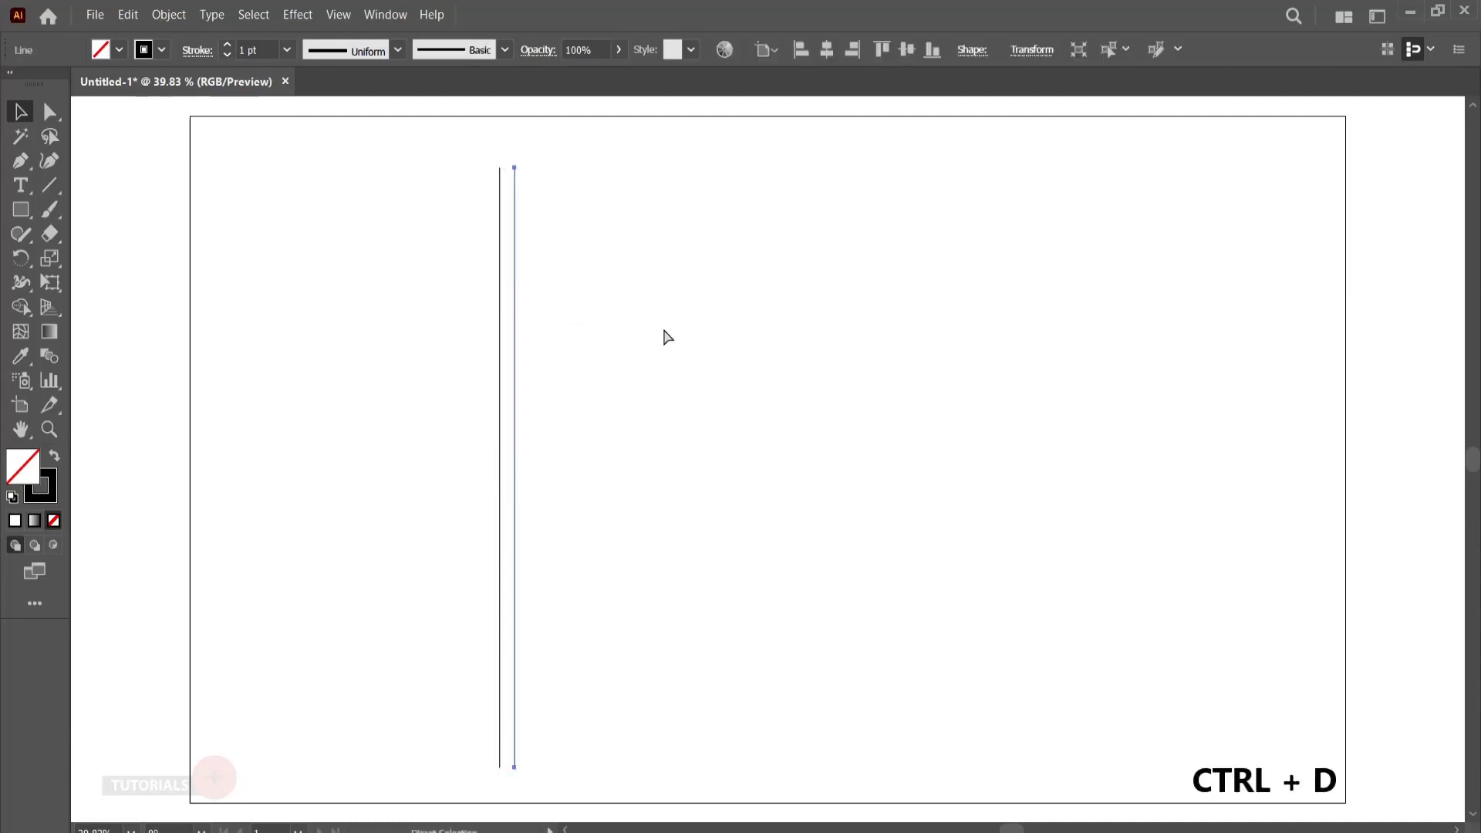
{"action": "key", "text": "ctrl+d"}
{"action": "key", "text": "ctrl+d"}
{"action": "key", "text": "ctrl+d"}
{"action": "key", "text": "ctrl+d"}
{"action": "key", "text": "ctrl+d"}
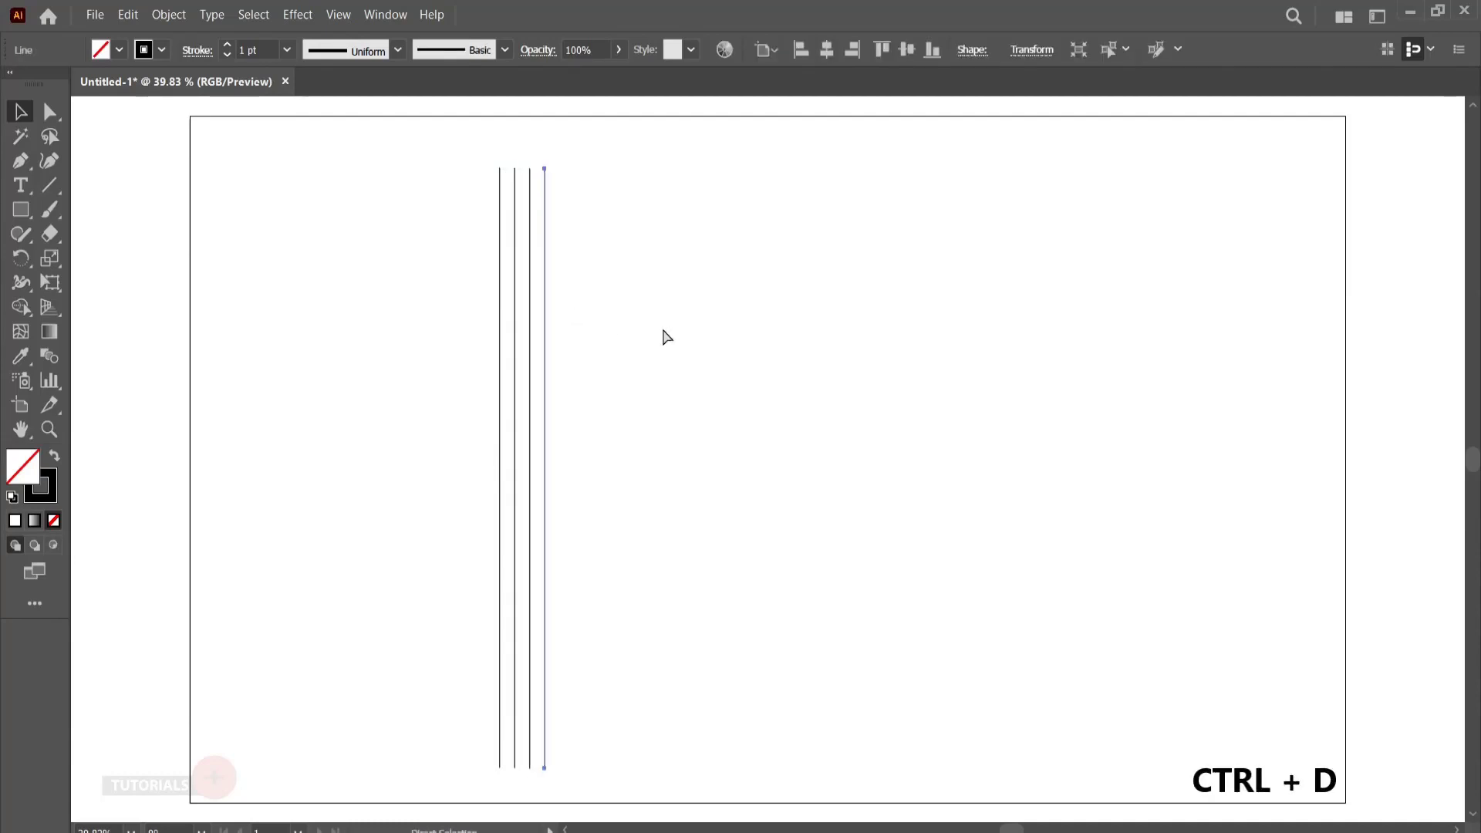
{"action": "key", "text": "ctrl+d"}
{"action": "key", "text": "ctrl+d"}
{"action": "key", "text": "ctrl+d"}
{"action": "key", "text": "ctrl+d"}
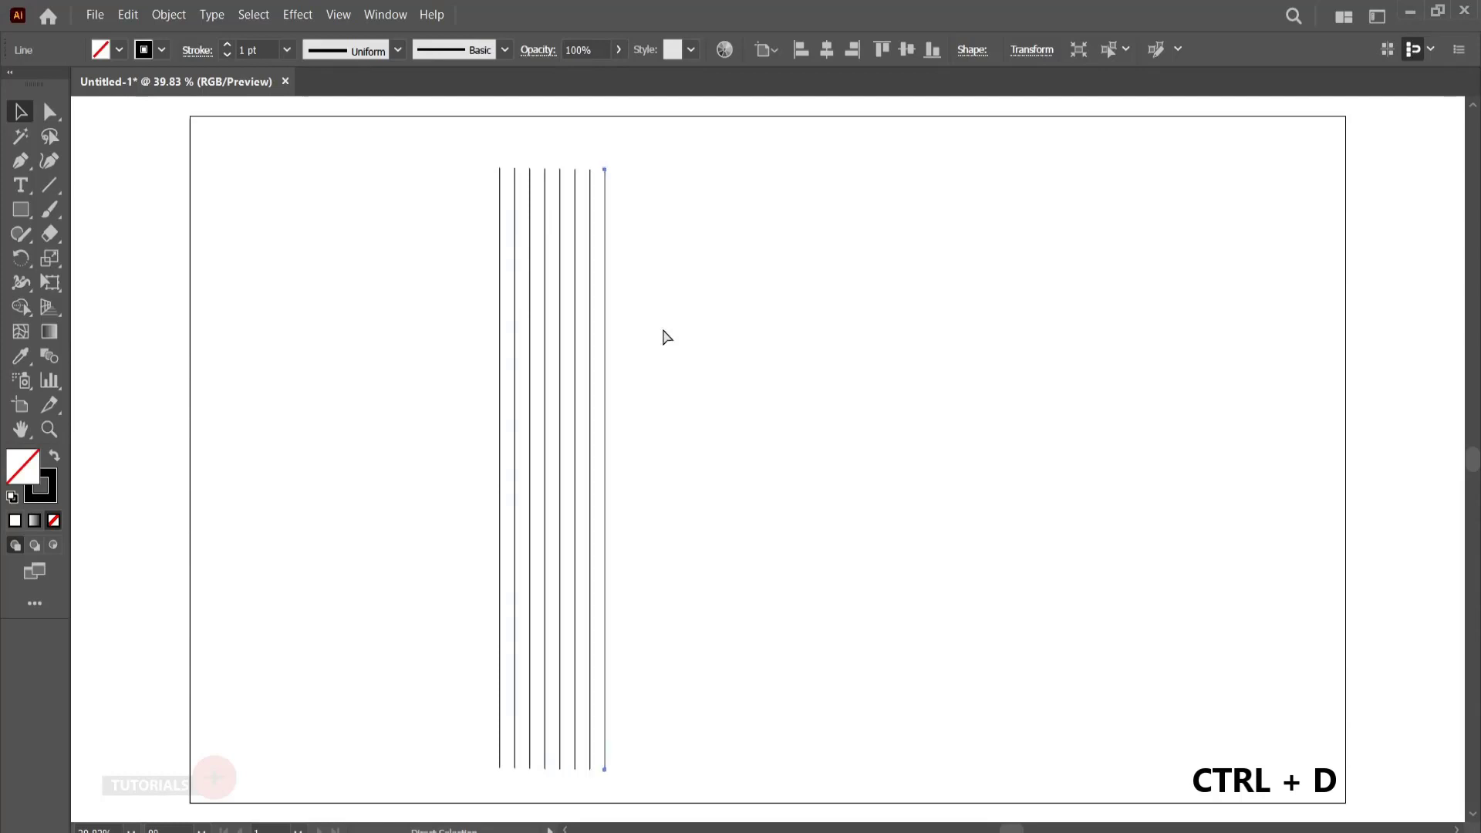
{"action": "key", "text": "ctrl+d"}
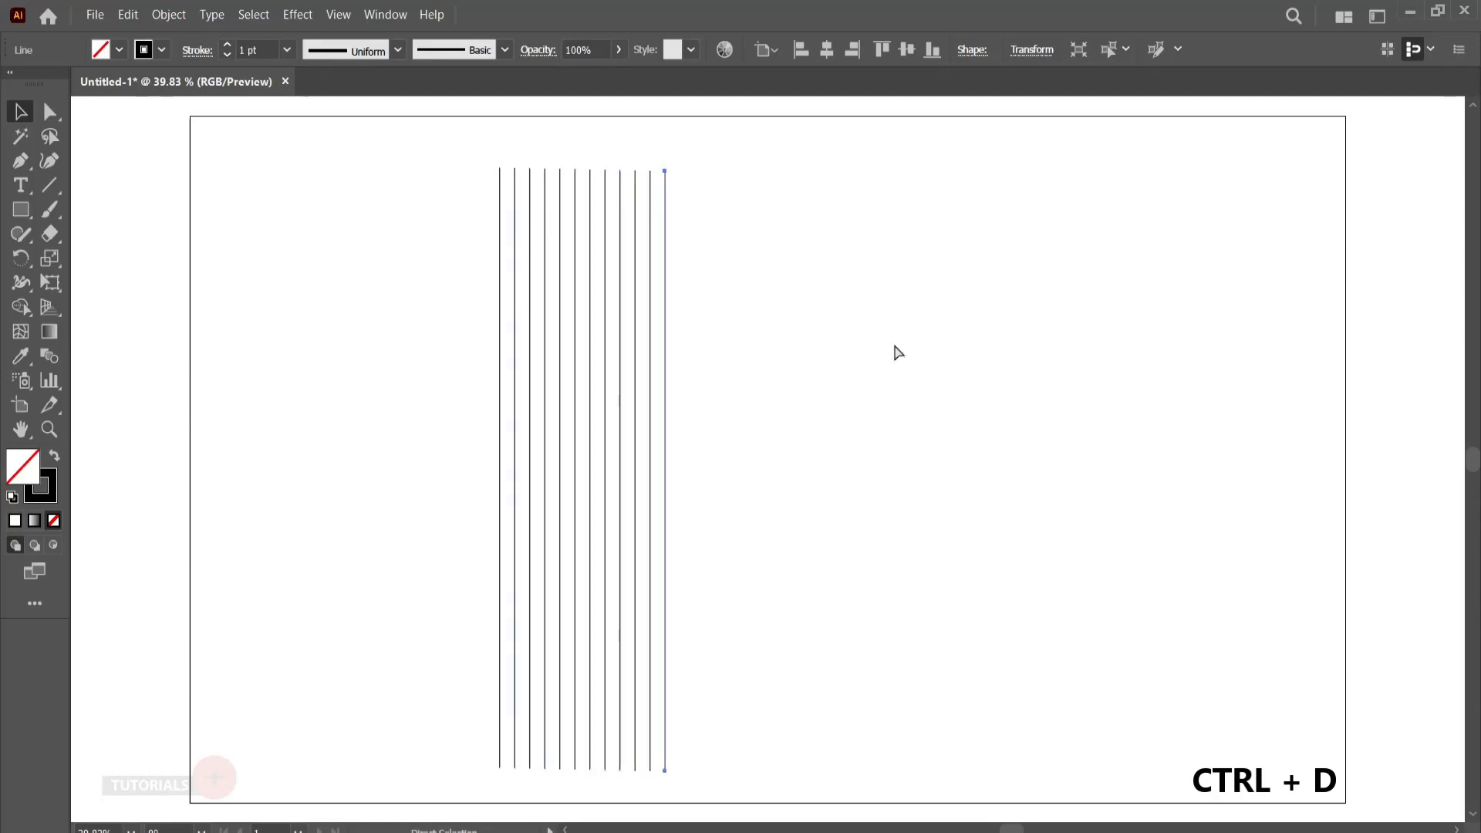
- Group all the vertical lines into one object
{"action": "left_click_drag", "start_coordinate": [382, 368], "coordinate": [764, 453]}
{"action": "right_click", "coordinate": [591, 375]}
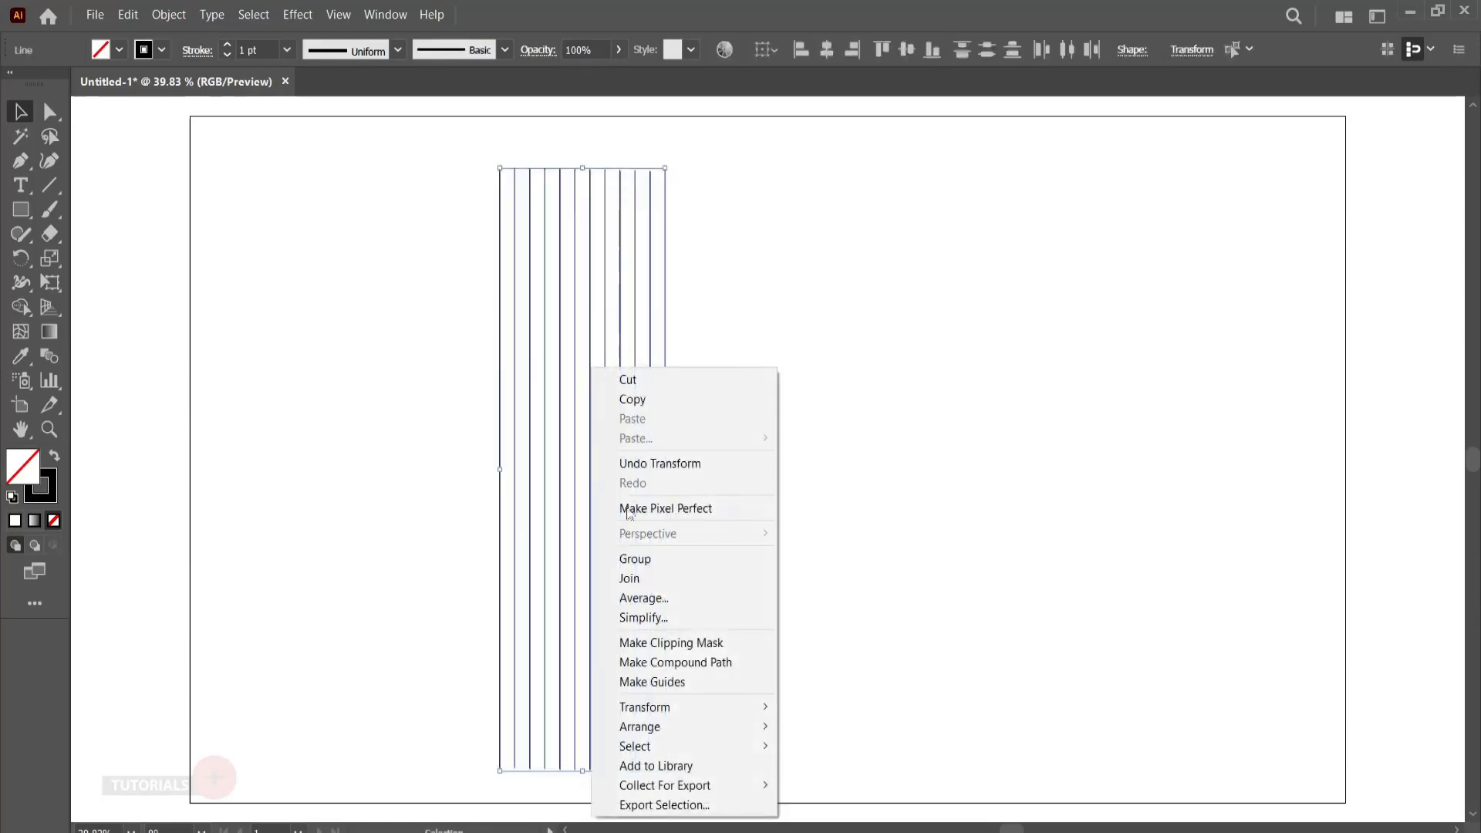
{"action": "left_click", "coordinate": [628, 561]}
{"action": "left_click", "coordinate": [901, 474]}
- Center the line group horizontally and vertically on the artboard with the Align options
{"action": "left_click_drag", "start_coordinate": [449, 297], "coordinate": [698, 392]}
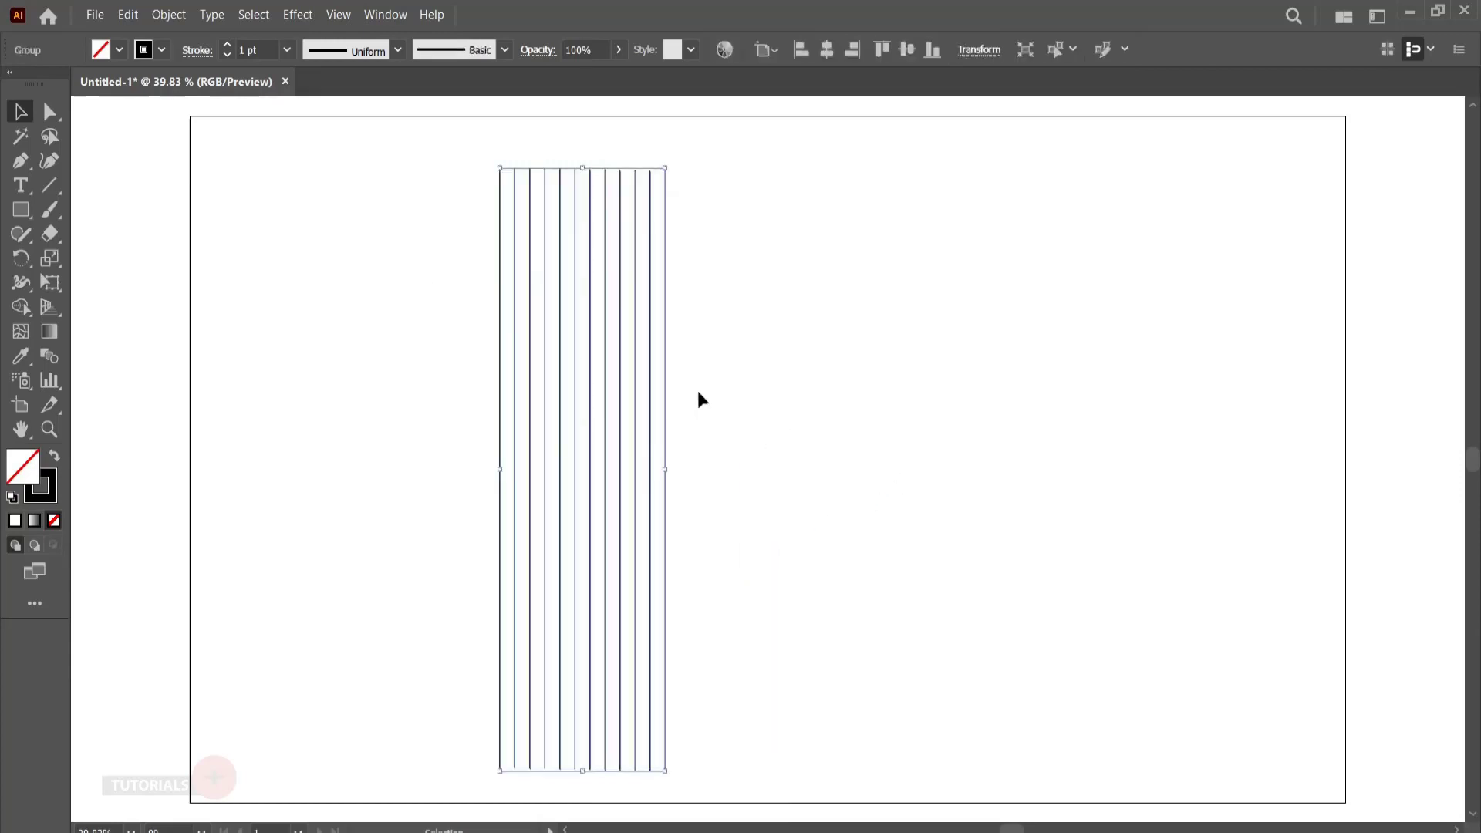
{"action": "left_click", "coordinate": [385, 15]}
{"action": "left_click", "coordinate": [456, 229]}
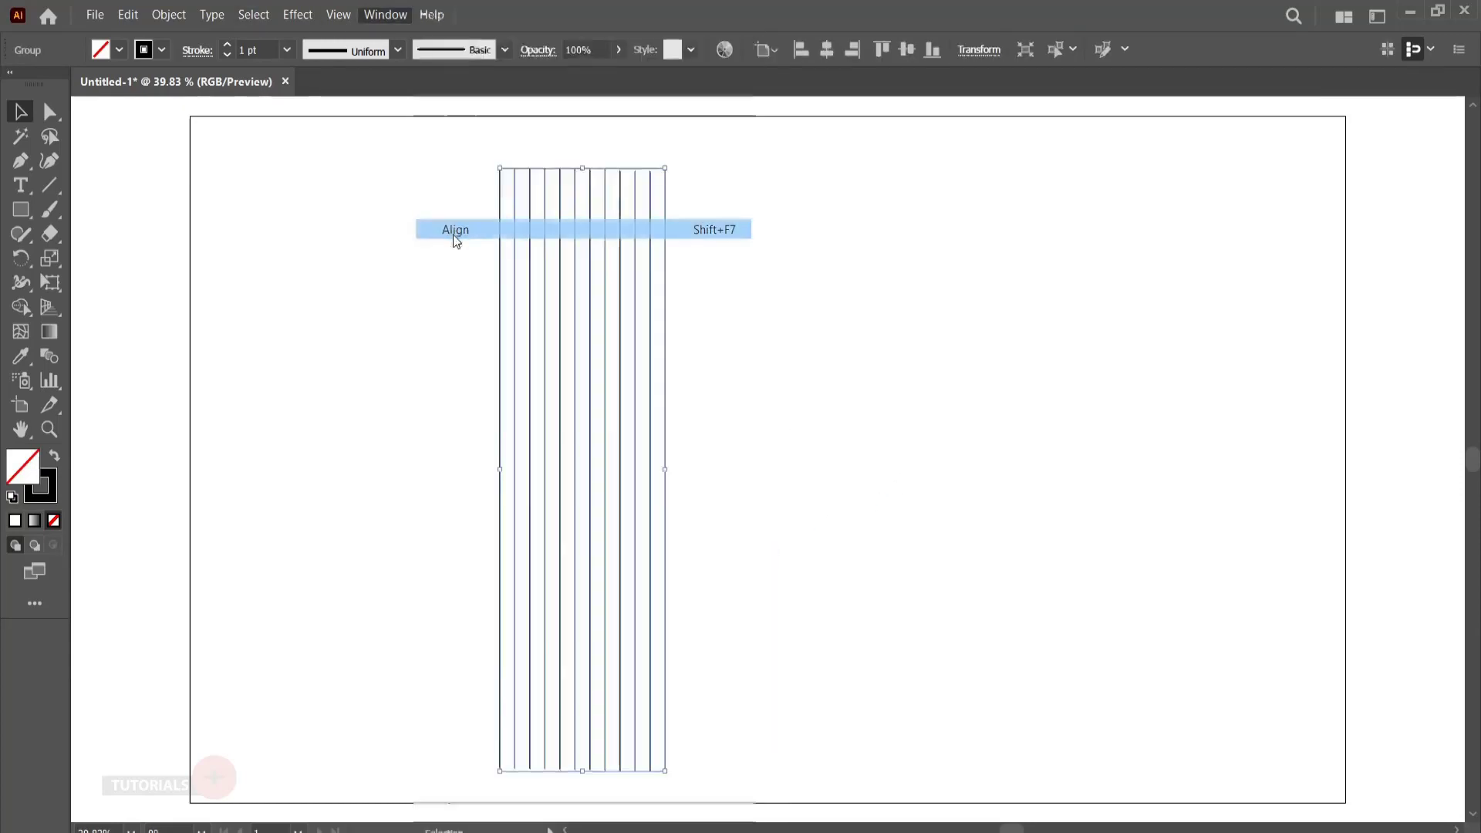
{"action": "left_click_drag", "start_coordinate": [1347, 125], "coordinate": [936, 333]}
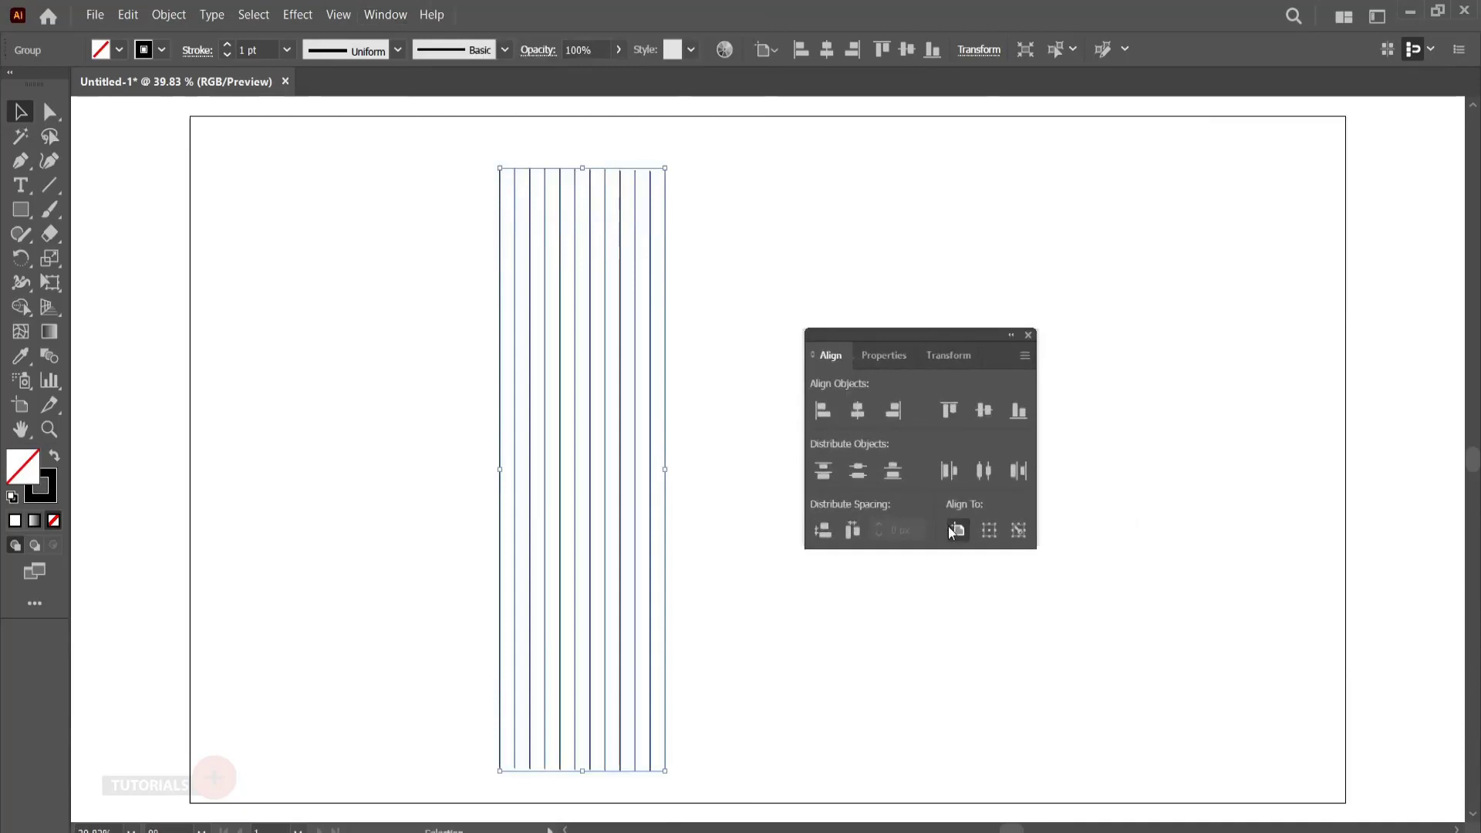
{"action": "left_click", "coordinate": [857, 410]}
{"action": "left_click", "coordinate": [984, 411]}
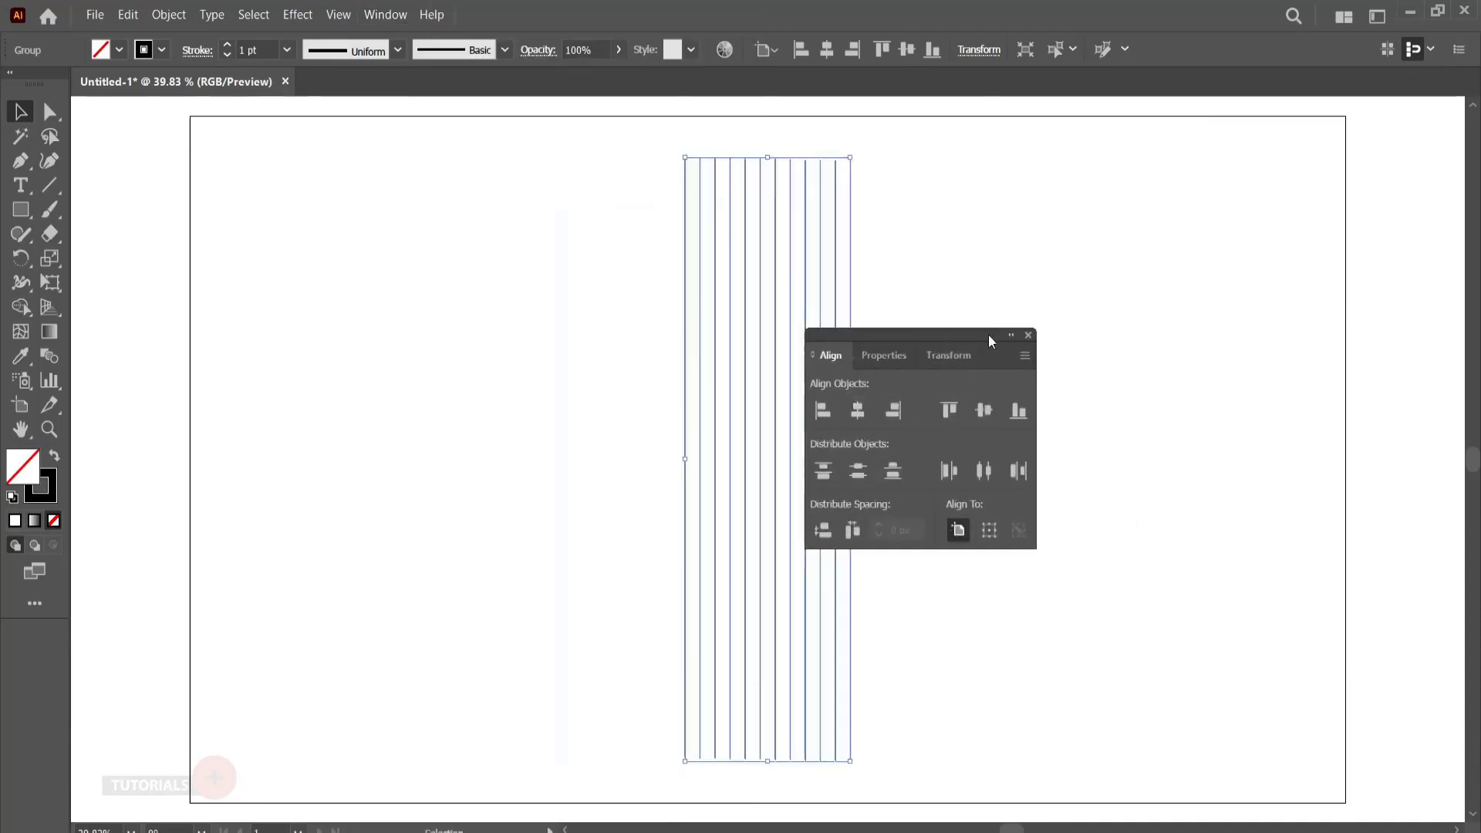
{"action": "left_click_drag", "start_coordinate": [990, 341], "coordinate": [1409, 117]}
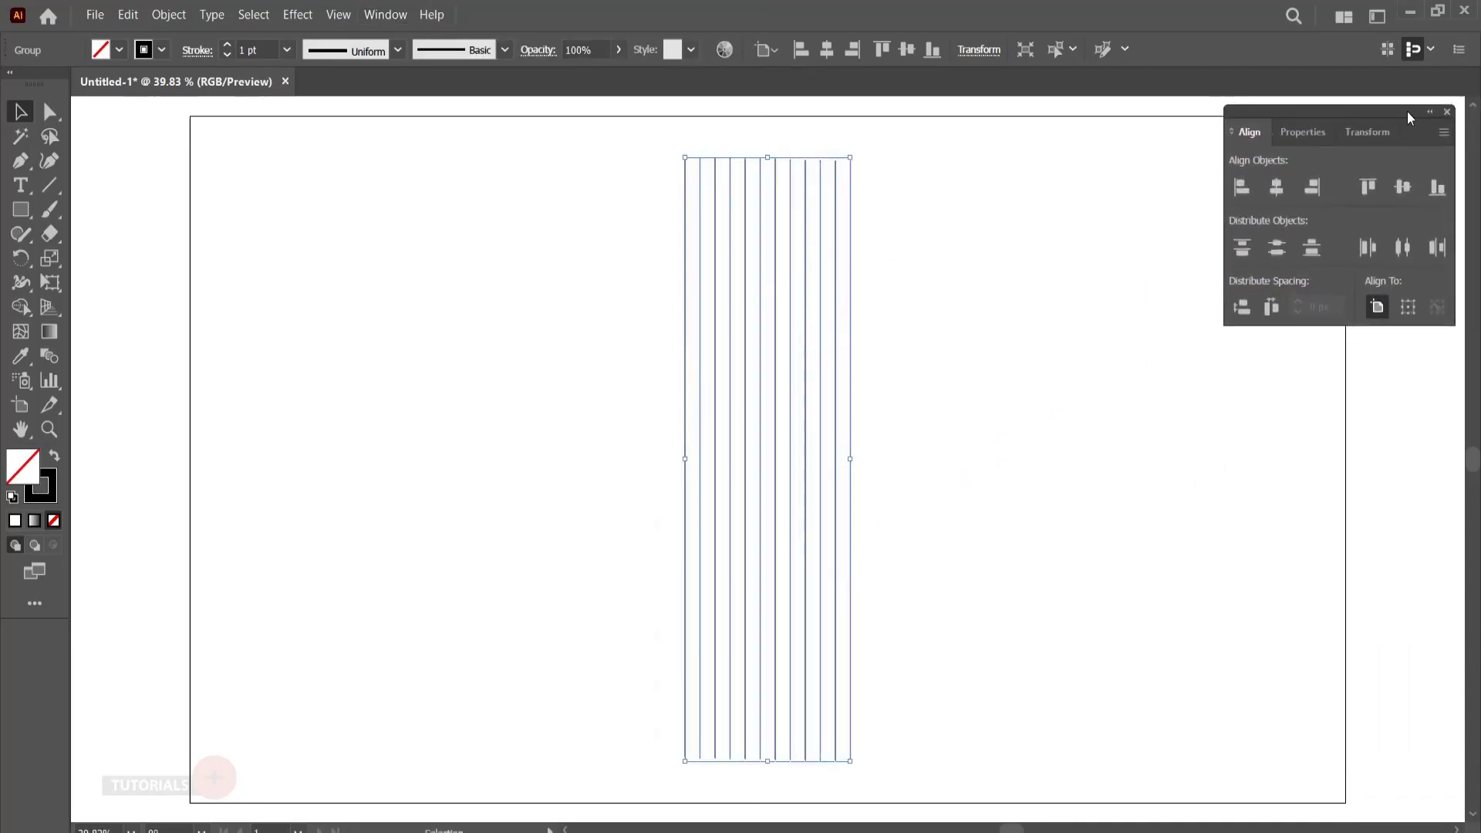
- Create a copy of the line group rotated by 120°
{"action": "left_click", "coordinate": [1068, 433]}
{"action": "left_click_drag", "start_coordinate": [512, 358], "coordinate": [912, 571]}
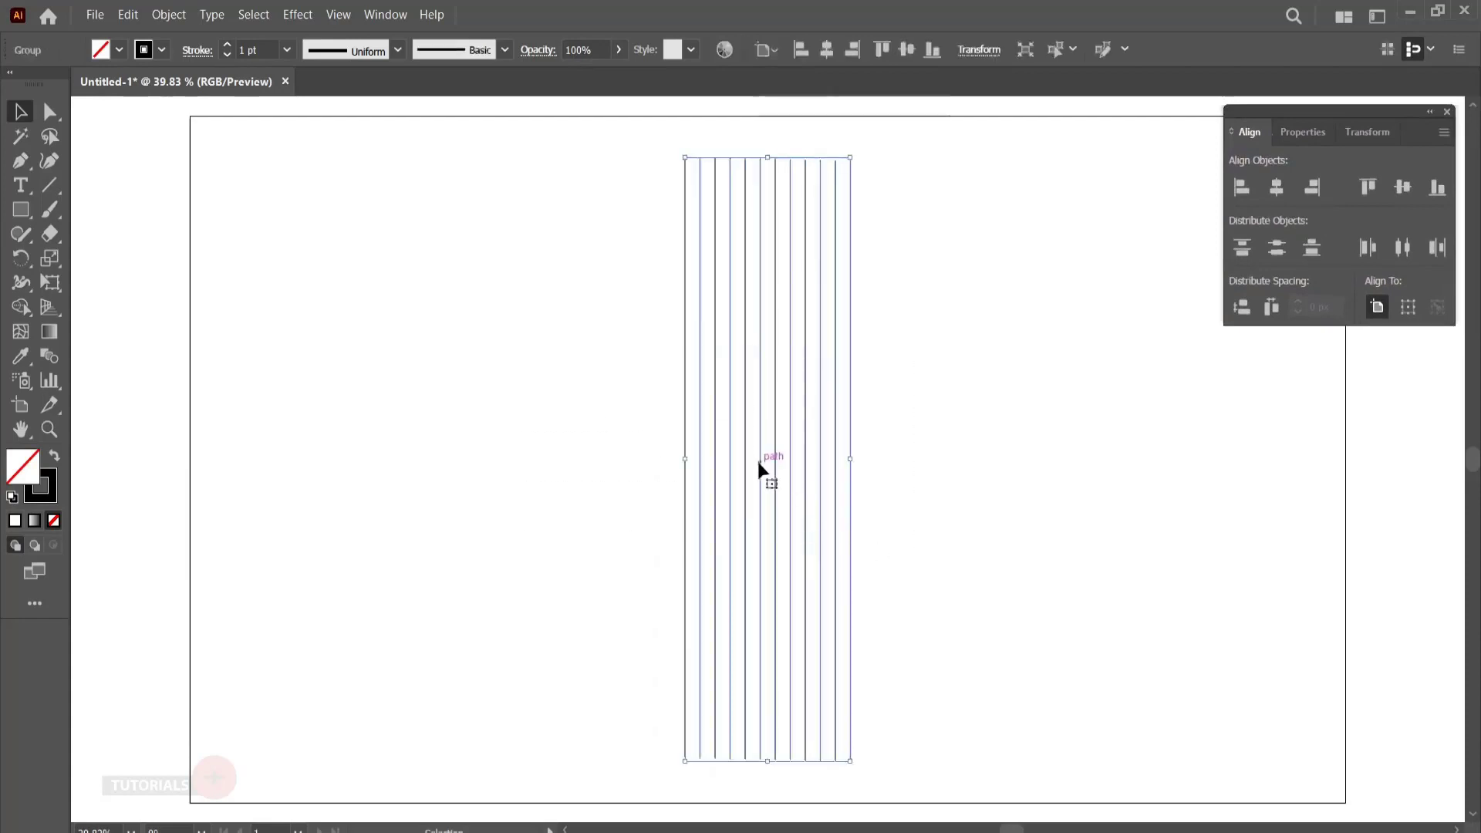
{"action": "right_click", "coordinate": [759, 468]}
{"action": "mouse_move", "coordinate": [820, 357]}
{"action": "left_click", "coordinate": [990, 412]}
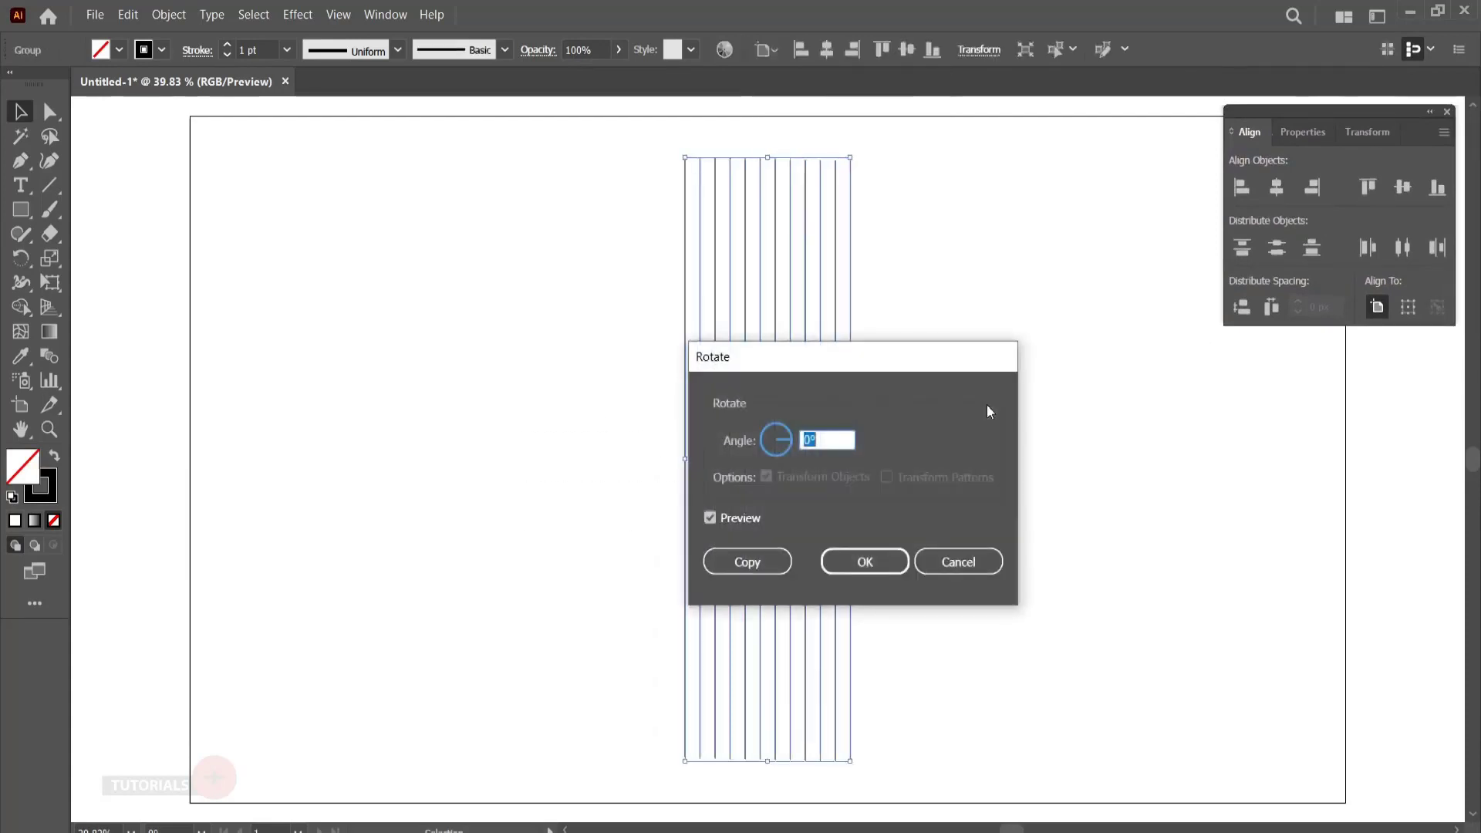
{"action": "type", "text": "120"}
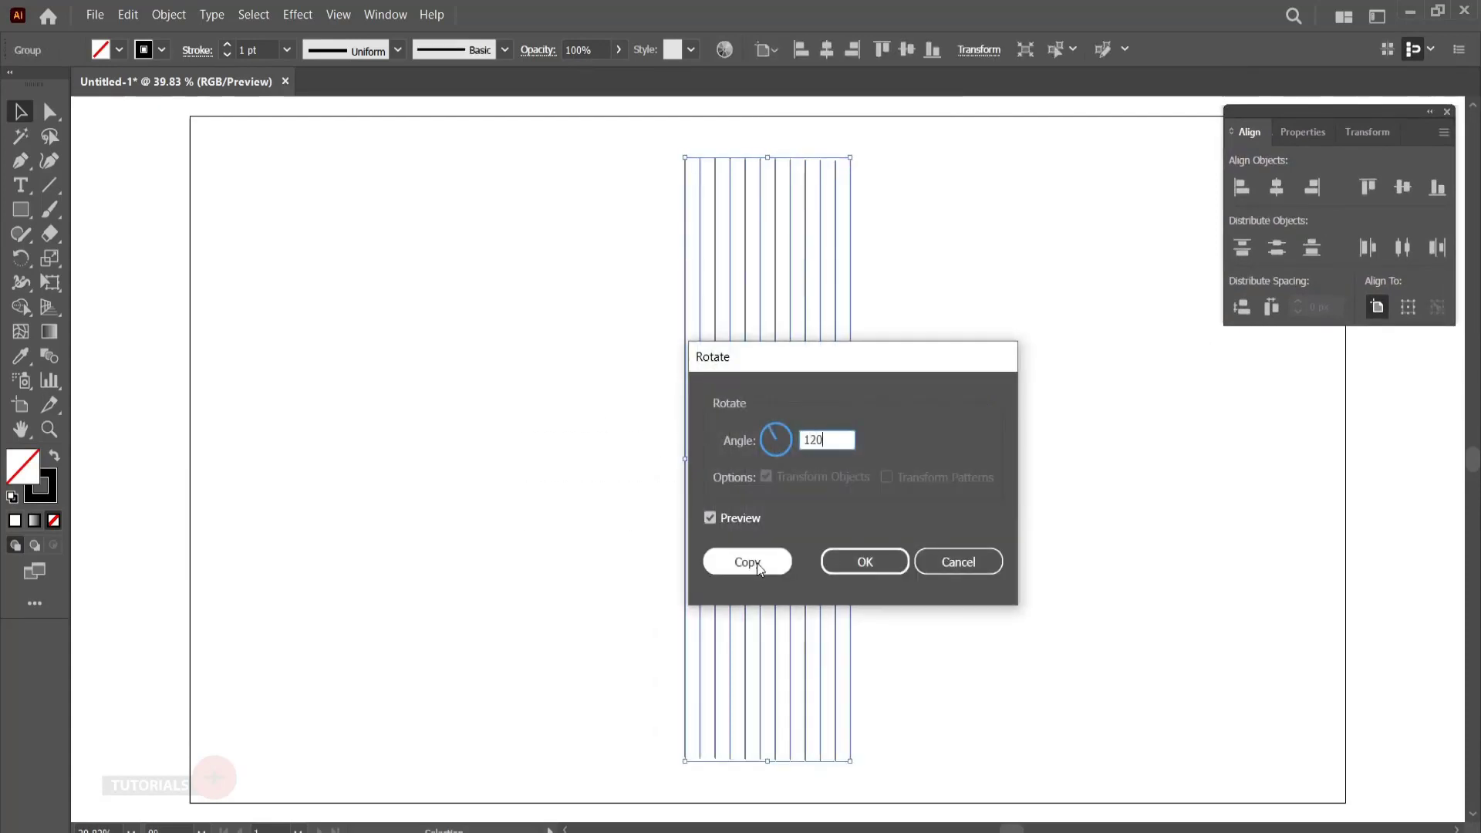
{"action": "left_click", "coordinate": [745, 562]}
- Reflect the rotated line group as a copy so the two diagonal groups cross over the vertical lines
{"action": "left_click", "coordinate": [583, 516]}
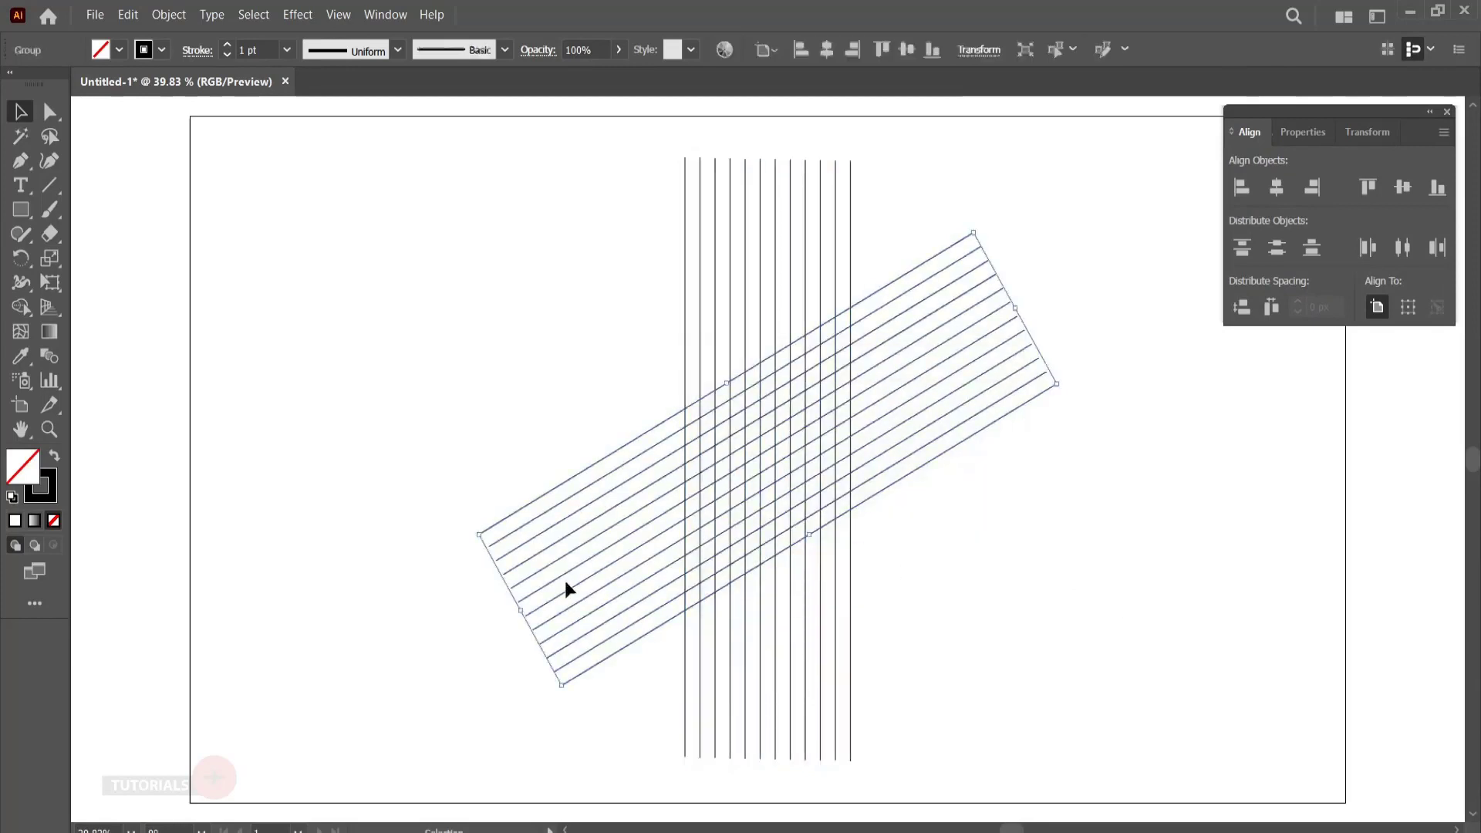
{"action": "right_click", "coordinate": [563, 571]}
{"action": "mouse_move", "coordinate": [664, 440]}
{"action": "left_click", "coordinate": [802, 504]}
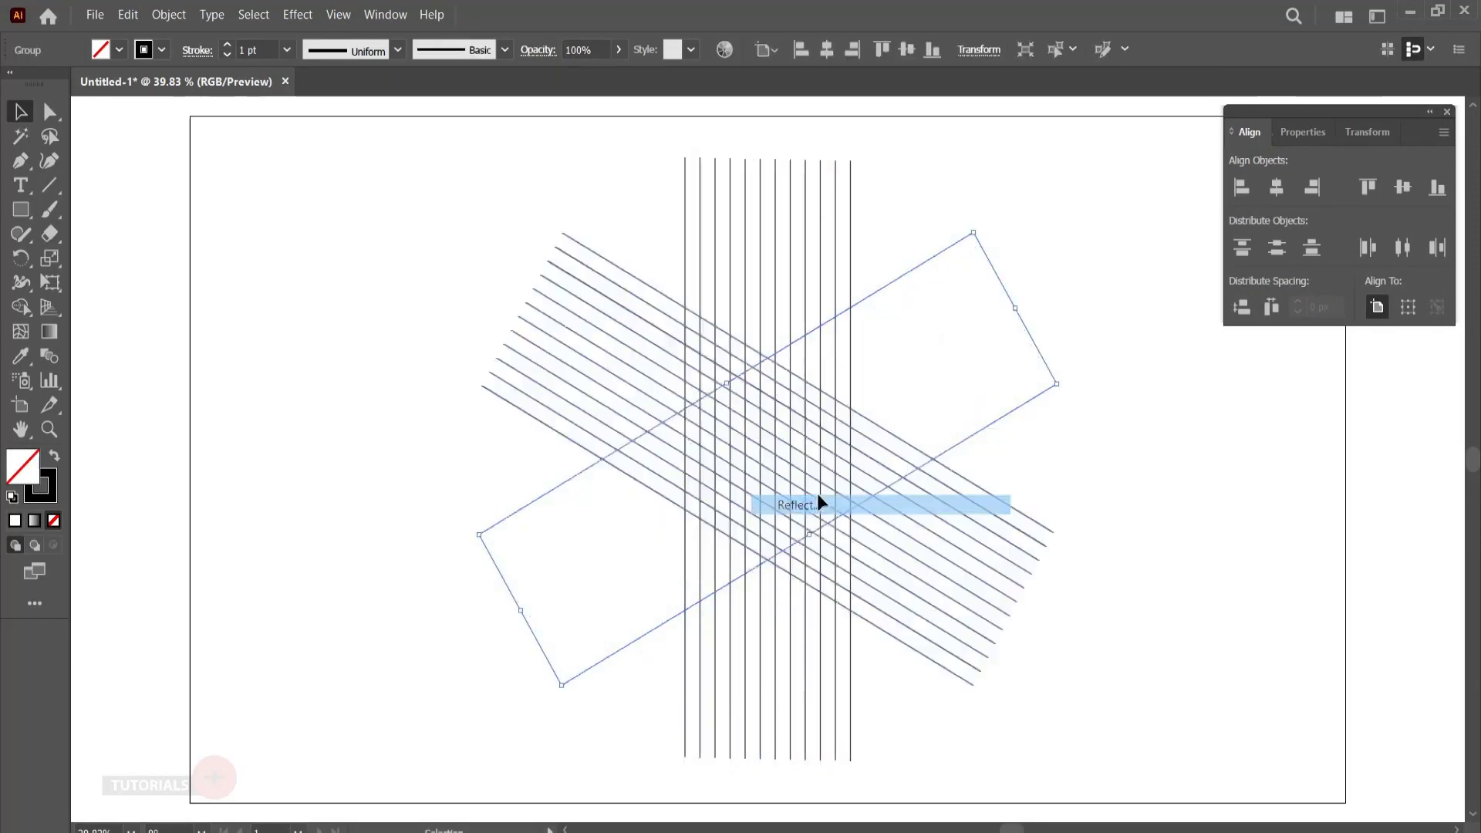
{"action": "left_click", "coordinate": [833, 579]}
{"action": "left_click", "coordinate": [1113, 598]}
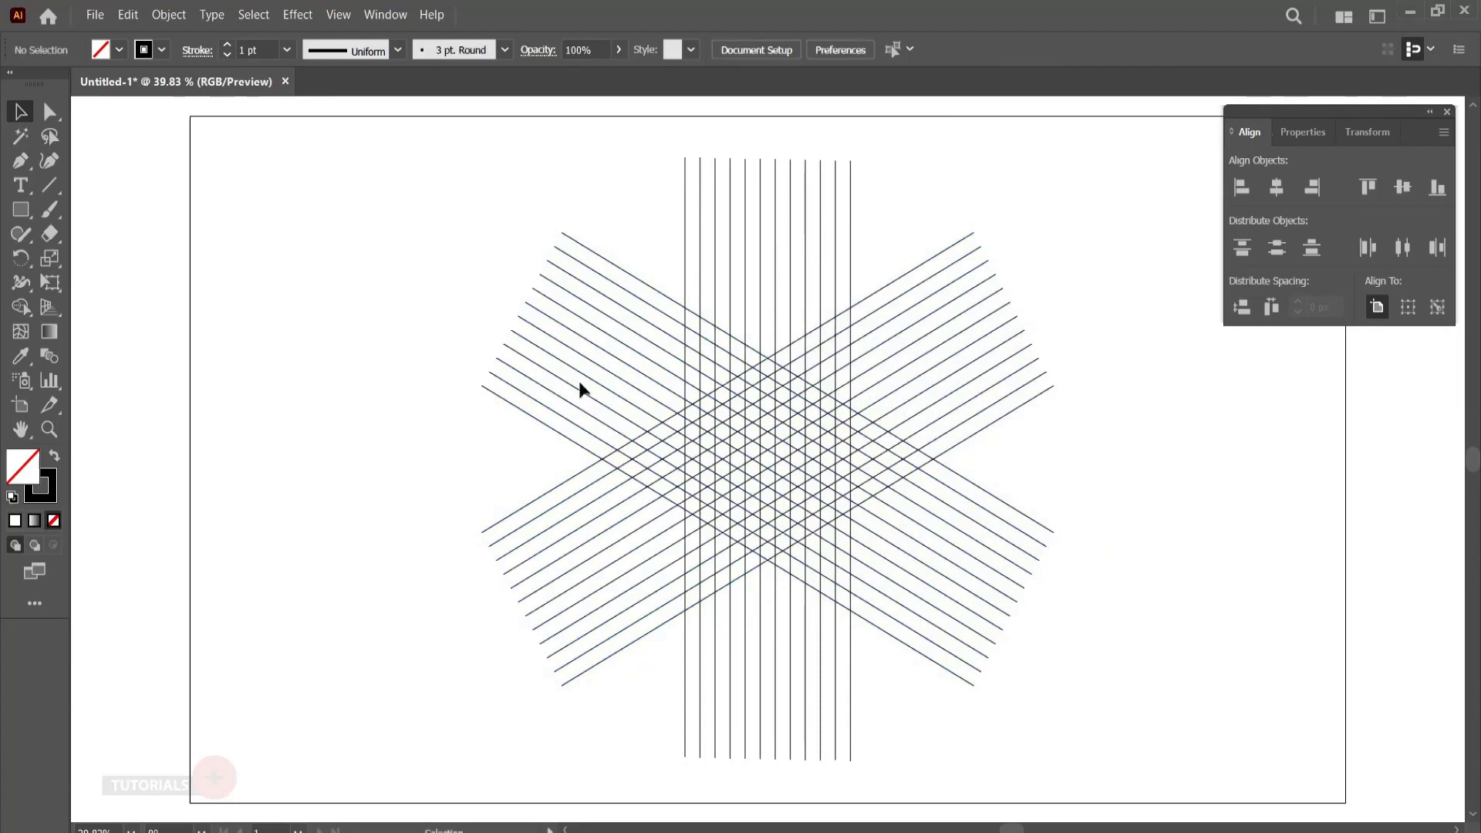
- Select all three line groups and set their alignment reference to the artboard
{"action": "left_click_drag", "start_coordinate": [638, 257], "coordinate": [965, 568]}
{"action": "left_click", "coordinate": [1374, 308]}
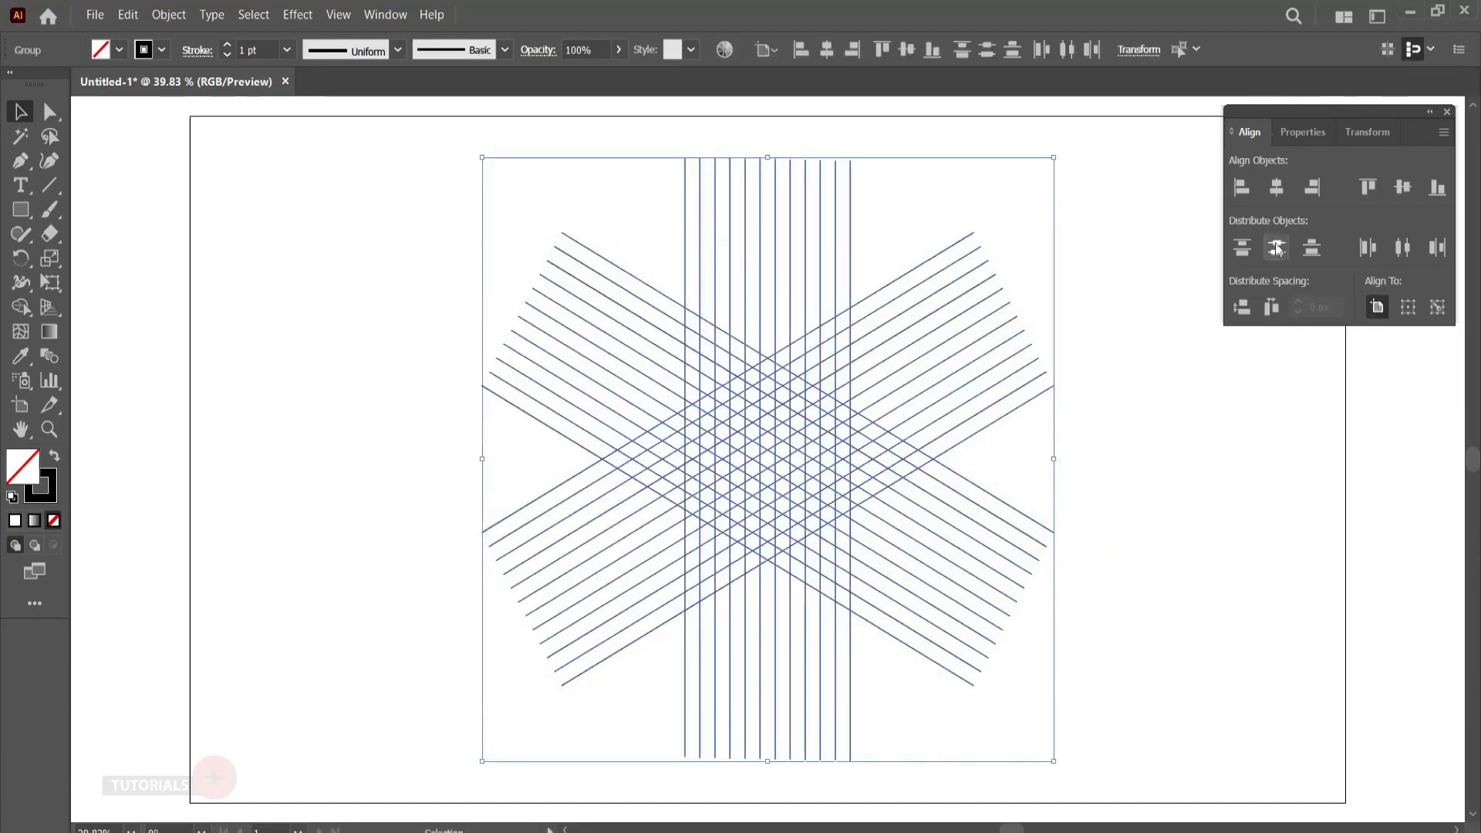
{"action": "left_click", "coordinate": [1088, 510]}
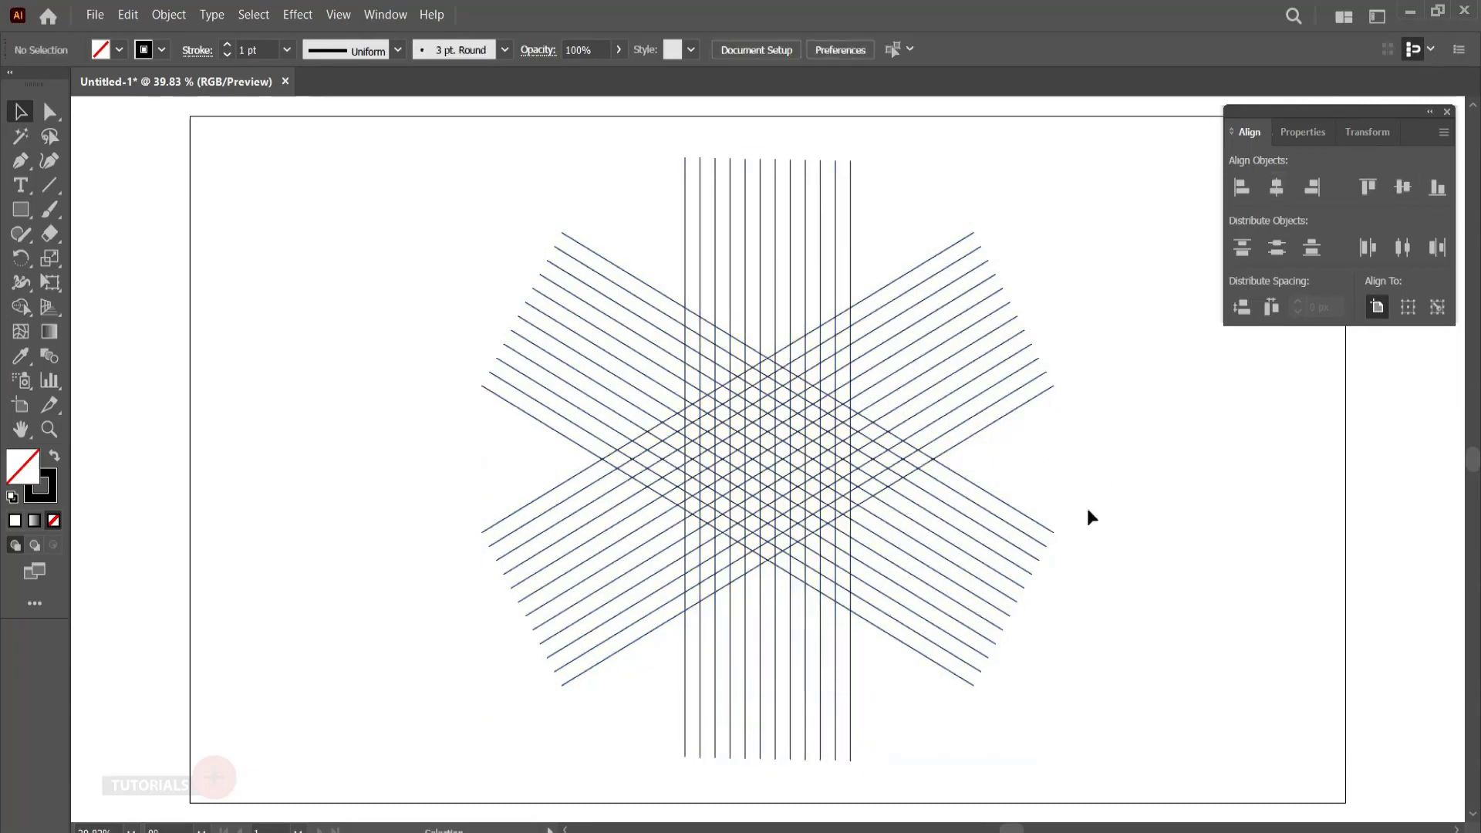
- Select the whole line grid for the Shape Builder tool and set a dark grey fill
{"action": "left_click_drag", "start_coordinate": [835, 467], "coordinate": [1067, 503]}
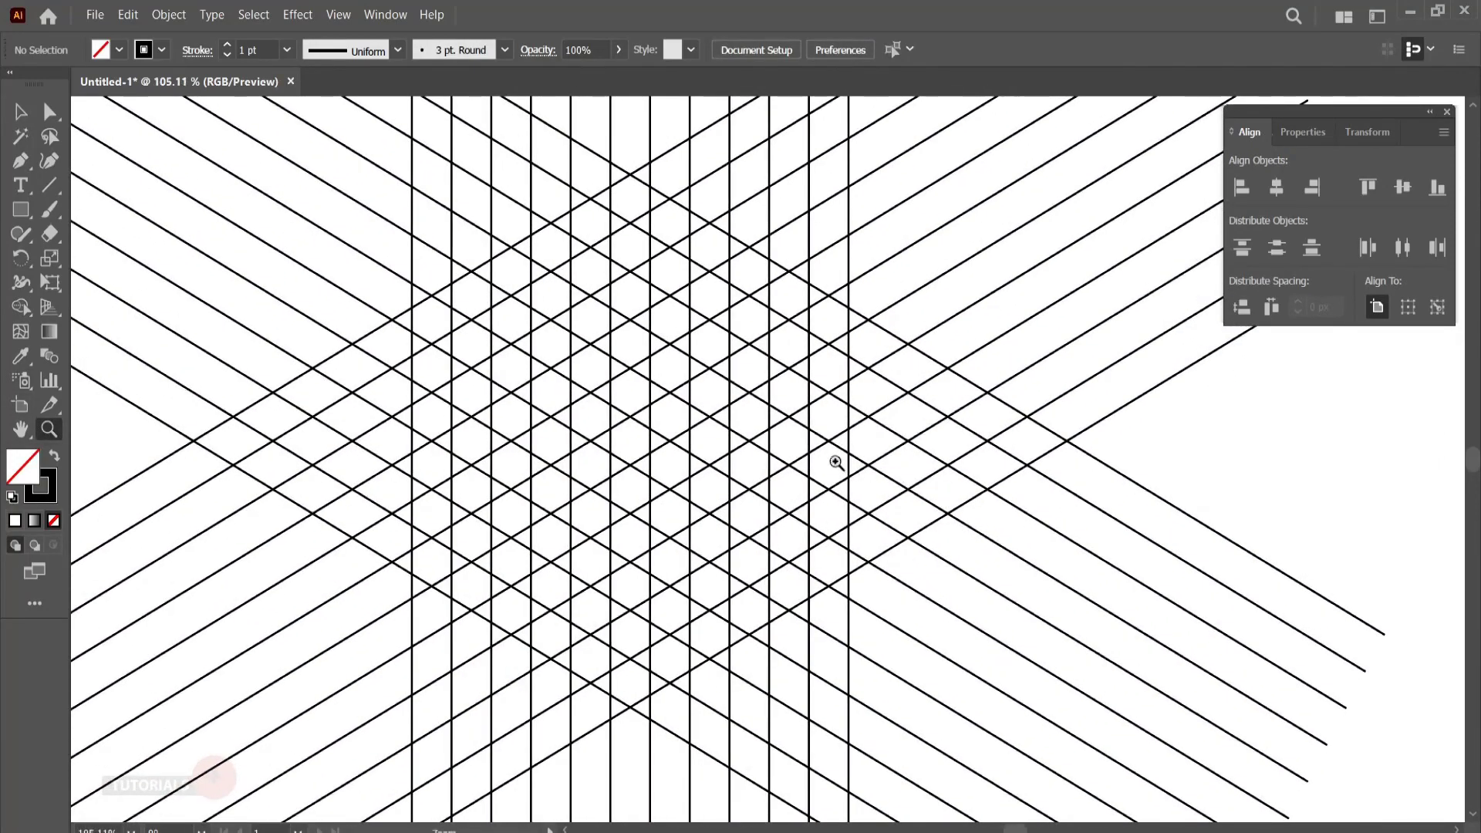
{"action": "scroll", "coordinate": [836, 463], "scroll_direction": "up", "scroll_amount": 2}
{"action": "left_click_drag", "start_coordinate": [787, 459], "coordinate": [946, 475]}
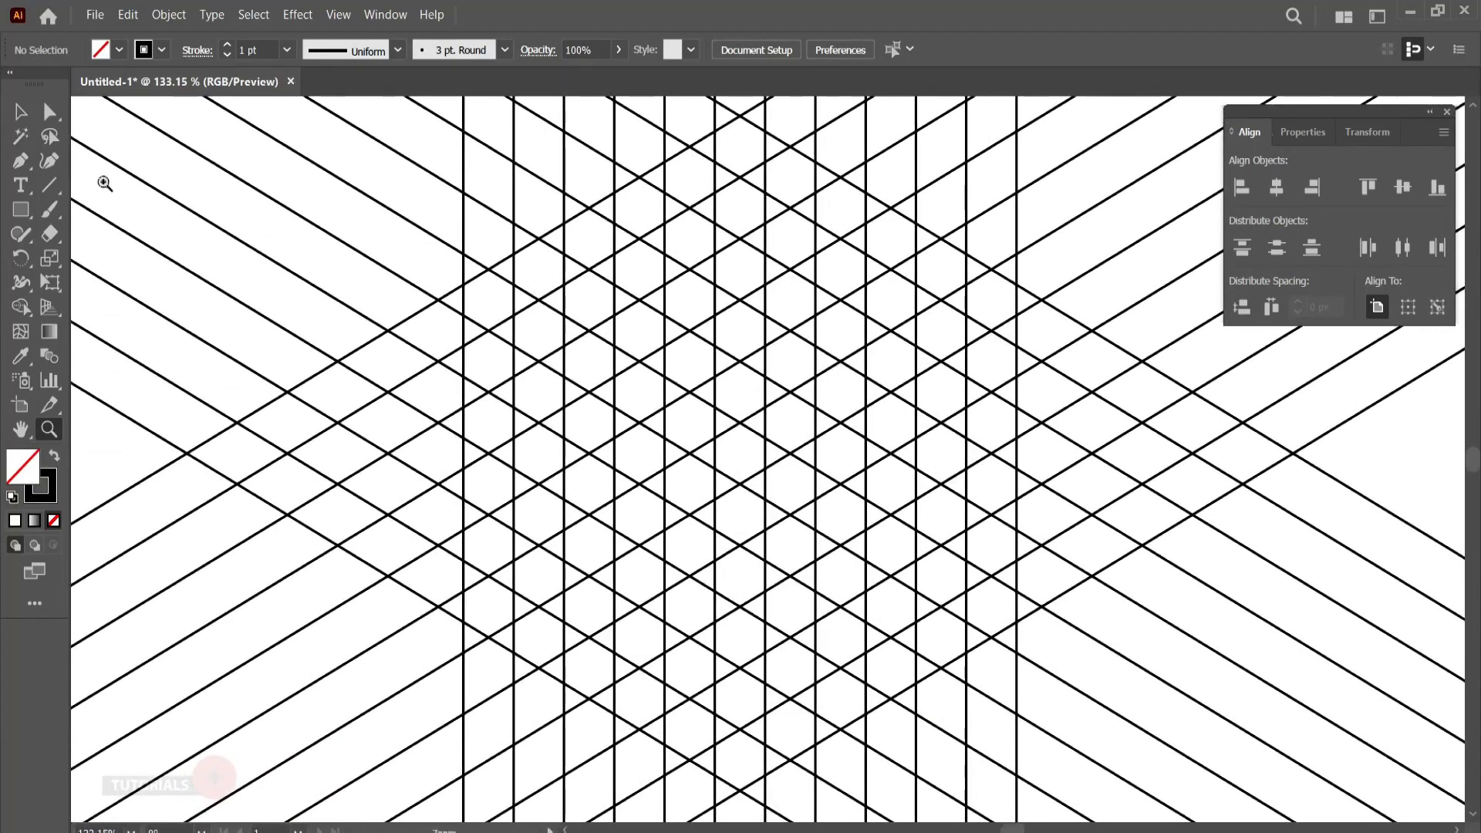
{"action": "left_click_drag", "start_coordinate": [80, 105], "coordinate": [1382, 781]}
{"action": "left_click", "coordinate": [21, 308]}
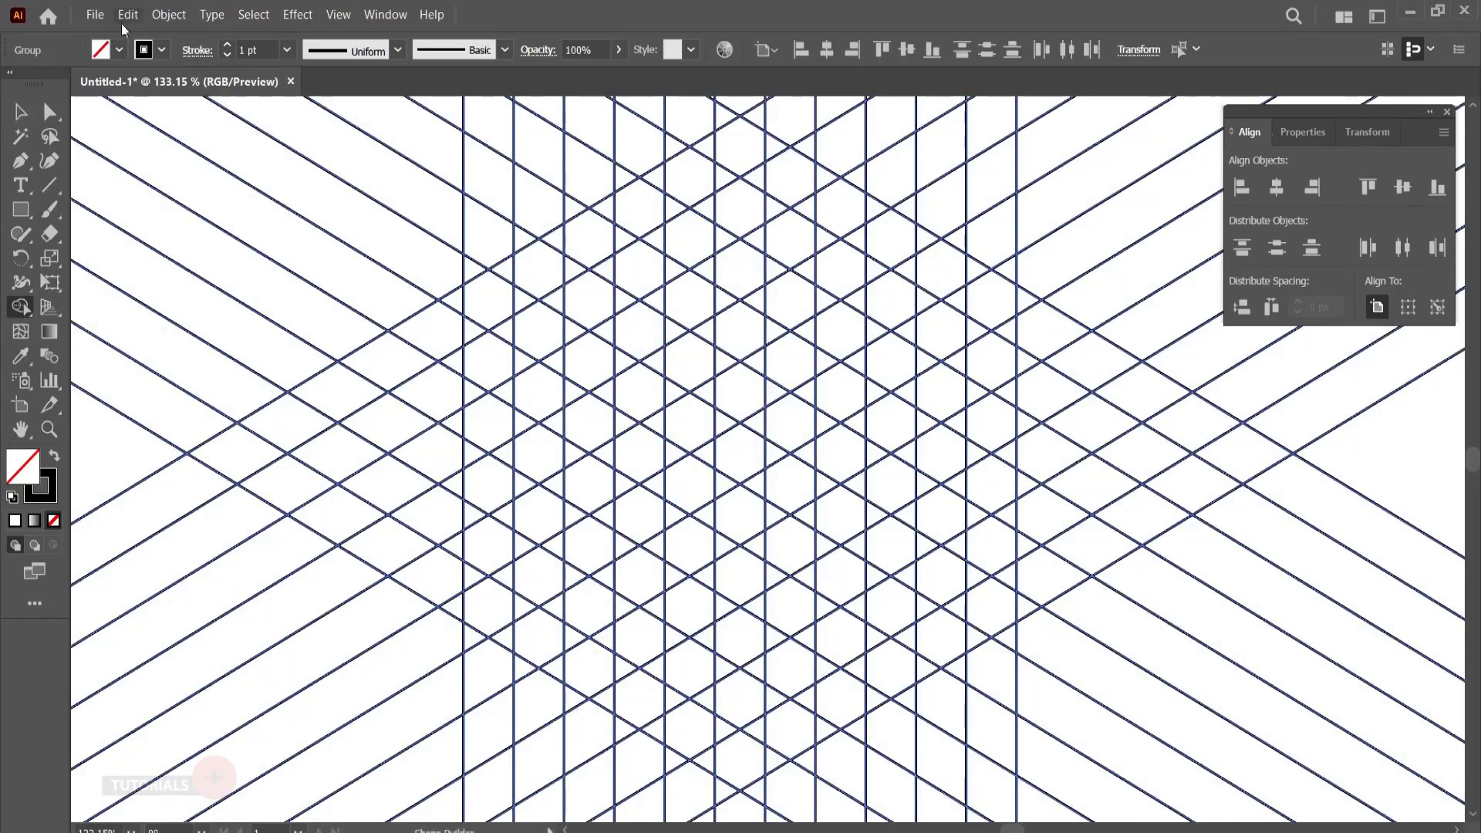
{"action": "left_click", "coordinate": [119, 50]}
{"action": "left_click", "coordinate": [76, 148]}
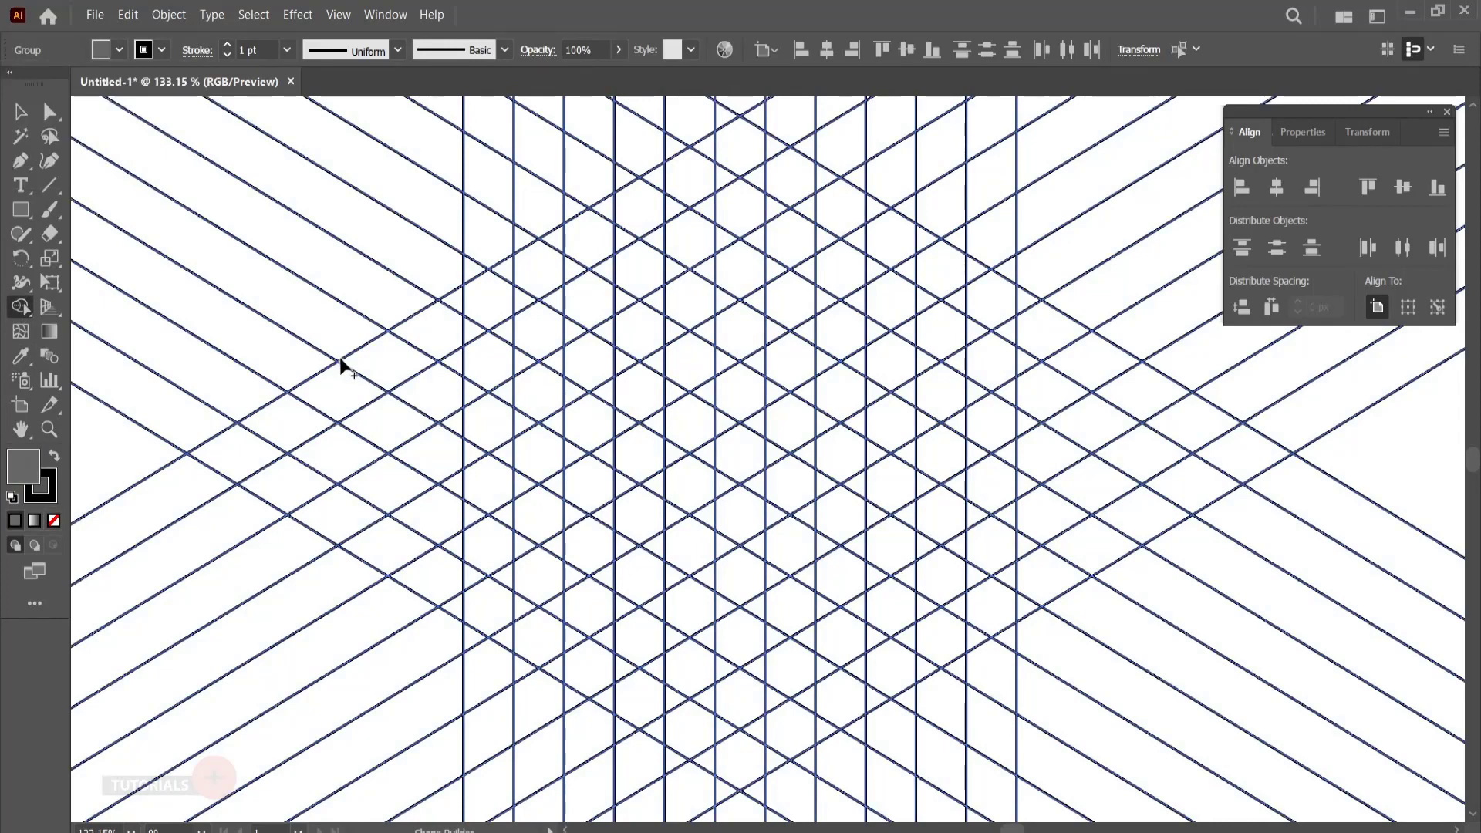
- Merge grid cells with Shape Builder into a hexagonal outline, open at its peak and with a W-shaped zigzag base
{"action": "mouse_move", "coordinate": [478, 330]}
{"action": "left_mouse_down"}
{"action": "mouse_move", "coordinate": [483, 304]}
{"action": "mouse_move", "coordinate": [569, 271]}
{"action": "mouse_move", "coordinate": [606, 212]}
{"action": "left_mouse_up"}
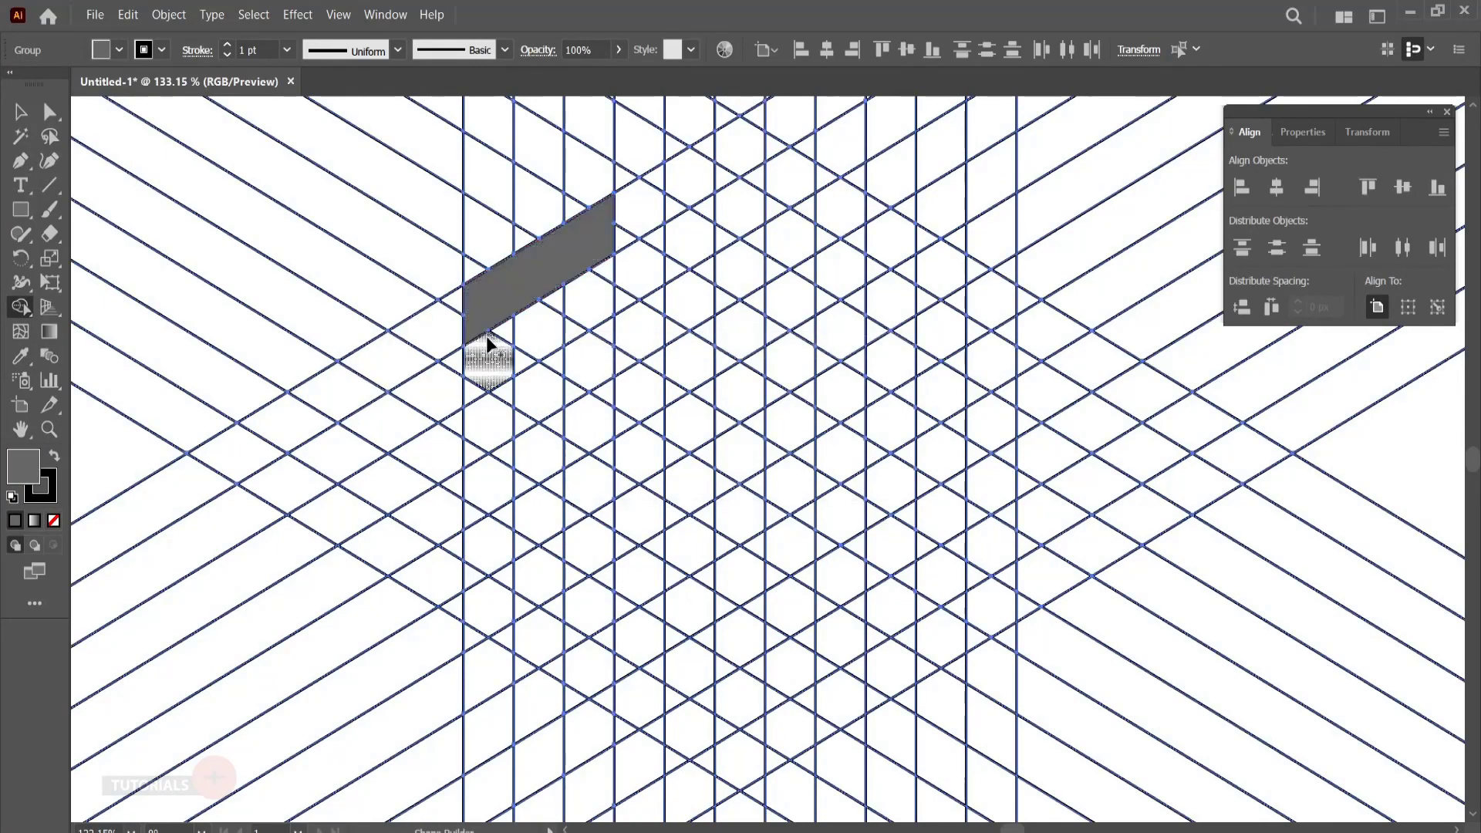
{"action": "mouse_move", "coordinate": [483, 311]}
{"action": "left_mouse_down"}
{"action": "mouse_move", "coordinate": [474, 455]}
{"action": "mouse_move", "coordinate": [501, 423]}
{"action": "mouse_move", "coordinate": [485, 573]}
{"action": "mouse_move", "coordinate": [474, 564]}
{"action": "mouse_move", "coordinate": [482, 597]}
{"action": "mouse_move", "coordinate": [496, 564]}
{"action": "mouse_move", "coordinate": [496, 641]}
{"action": "mouse_move", "coordinate": [505, 609]}
{"action": "mouse_move", "coordinate": [521, 612]}
{"action": "mouse_move", "coordinate": [588, 663]}
{"action": "mouse_move", "coordinate": [545, 661]}
{"action": "mouse_move", "coordinate": [620, 702]}
{"action": "mouse_move", "coordinate": [603, 663]}
{"action": "mouse_move", "coordinate": [635, 697]}
{"action": "mouse_move", "coordinate": [666, 693]}
{"action": "mouse_move", "coordinate": [744, 641]}
{"action": "mouse_move", "coordinate": [665, 669]}
{"action": "mouse_move", "coordinate": [758, 641]}
{"action": "mouse_move", "coordinate": [749, 620]}
{"action": "mouse_move", "coordinate": [825, 677]}
{"action": "mouse_move", "coordinate": [773, 670]}
{"action": "mouse_move", "coordinate": [783, 681]}
{"action": "mouse_move", "coordinate": [770, 668]}
{"action": "mouse_move", "coordinate": [816, 699]}
{"action": "mouse_move", "coordinate": [804, 686]}
{"action": "mouse_move", "coordinate": [866, 695]}
{"action": "mouse_move", "coordinate": [846, 693]}
{"action": "mouse_move", "coordinate": [995, 594]}
{"action": "left_mouse_up"}
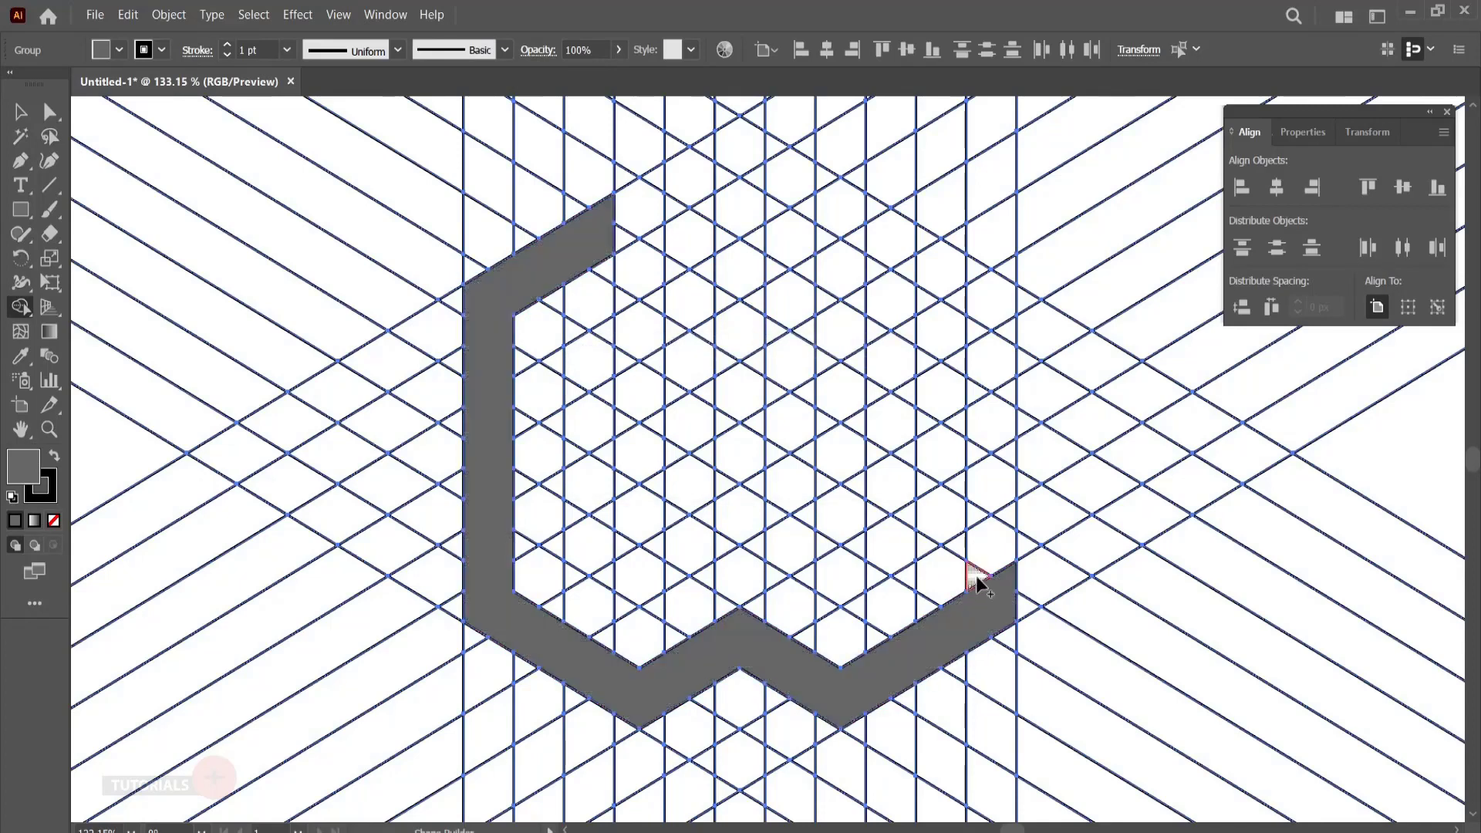
{"action": "mouse_move", "coordinate": [986, 529]}
{"action": "left_mouse_down"}
{"action": "mouse_move", "coordinate": [992, 306]}
{"action": "mouse_move", "coordinate": [996, 565]}
{"action": "left_mouse_up"}
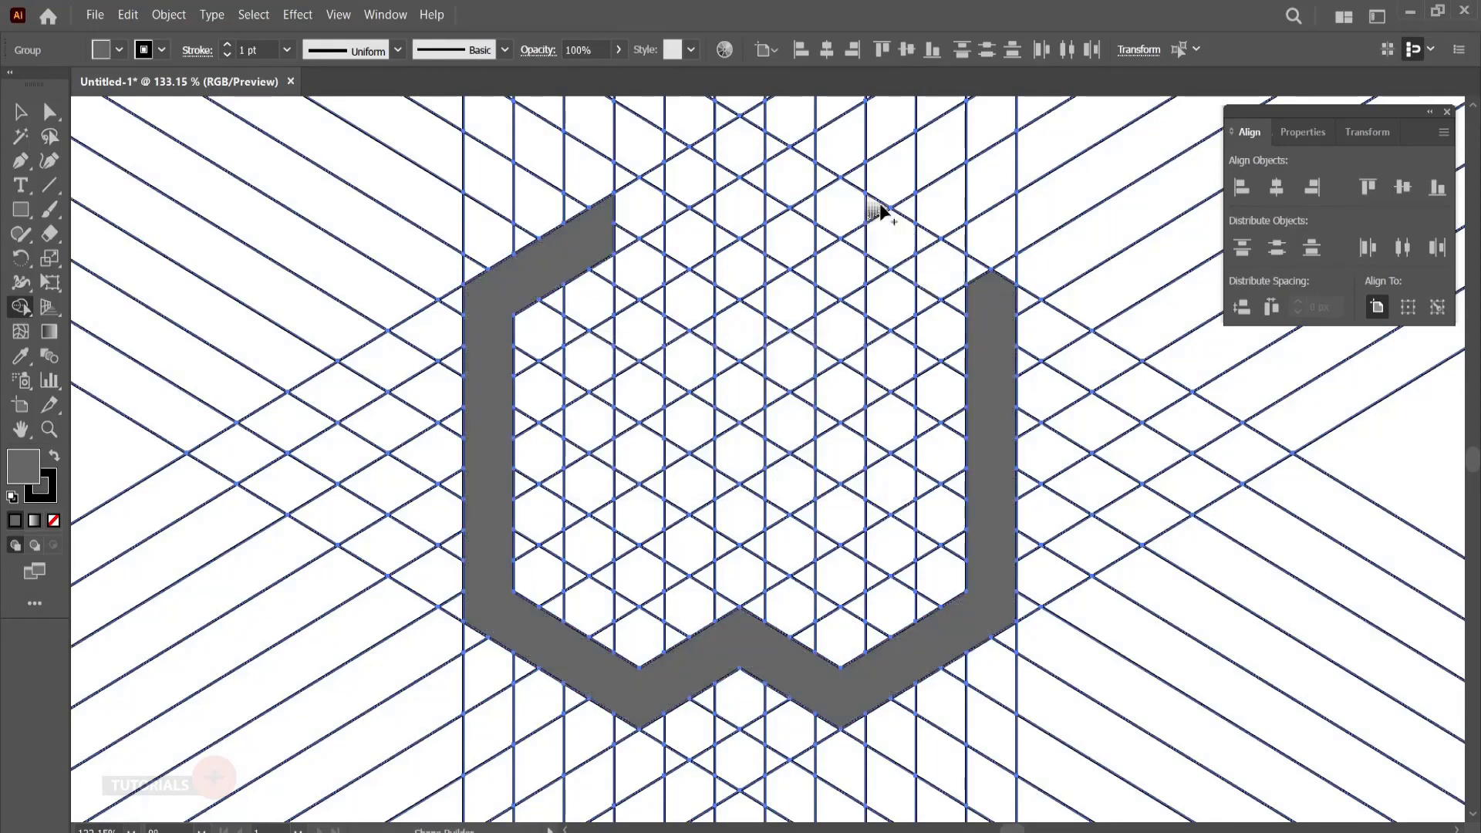
{"action": "left_click_drag", "start_coordinate": [875, 202], "coordinate": [982, 291]}
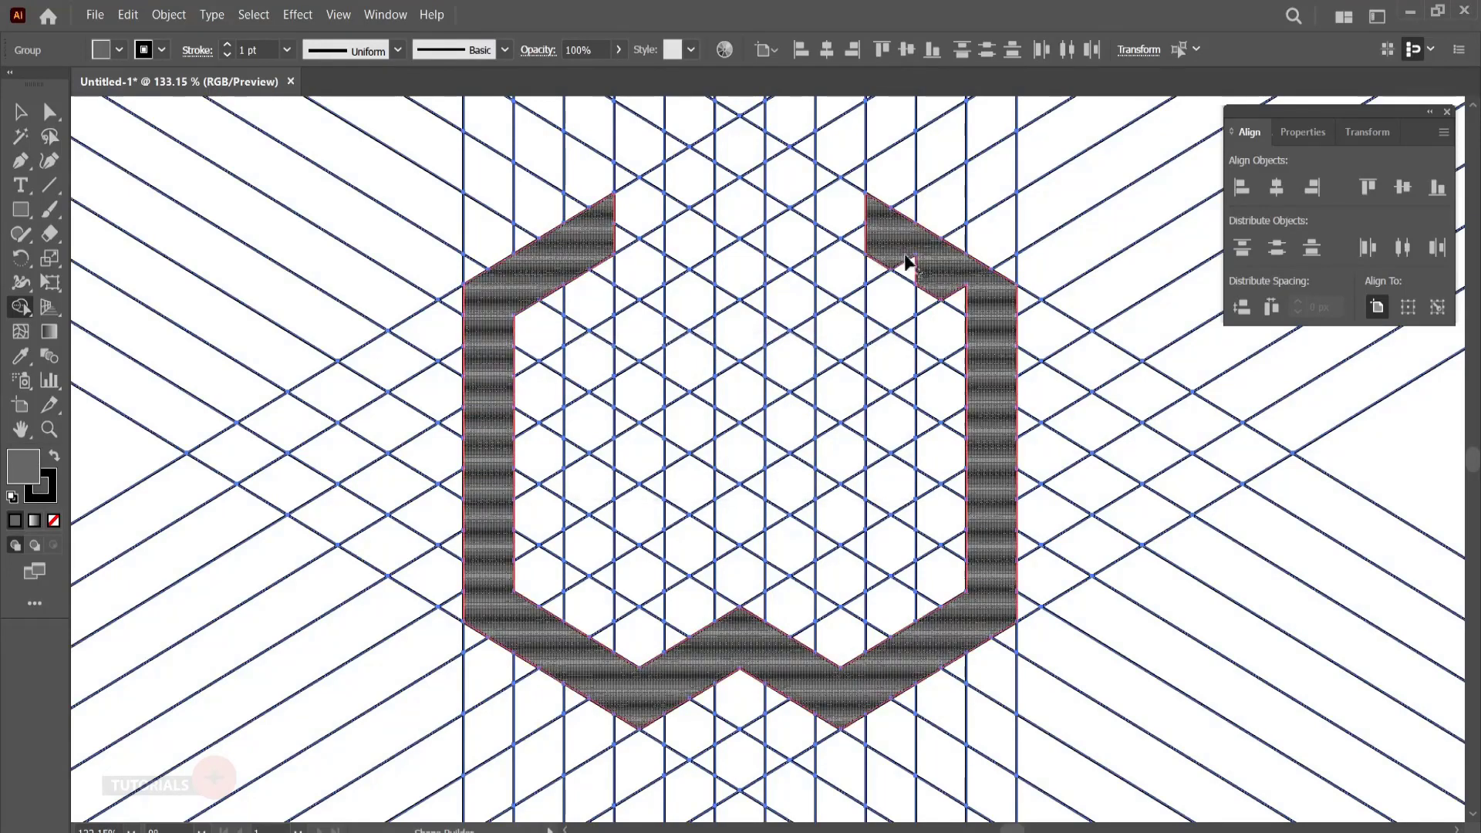
- Extend the outline's upper-right arm with an inner vertical bar that hooks inward at its lower end
{"action": "left_click_drag", "start_coordinate": [878, 243], "coordinate": [880, 423]}
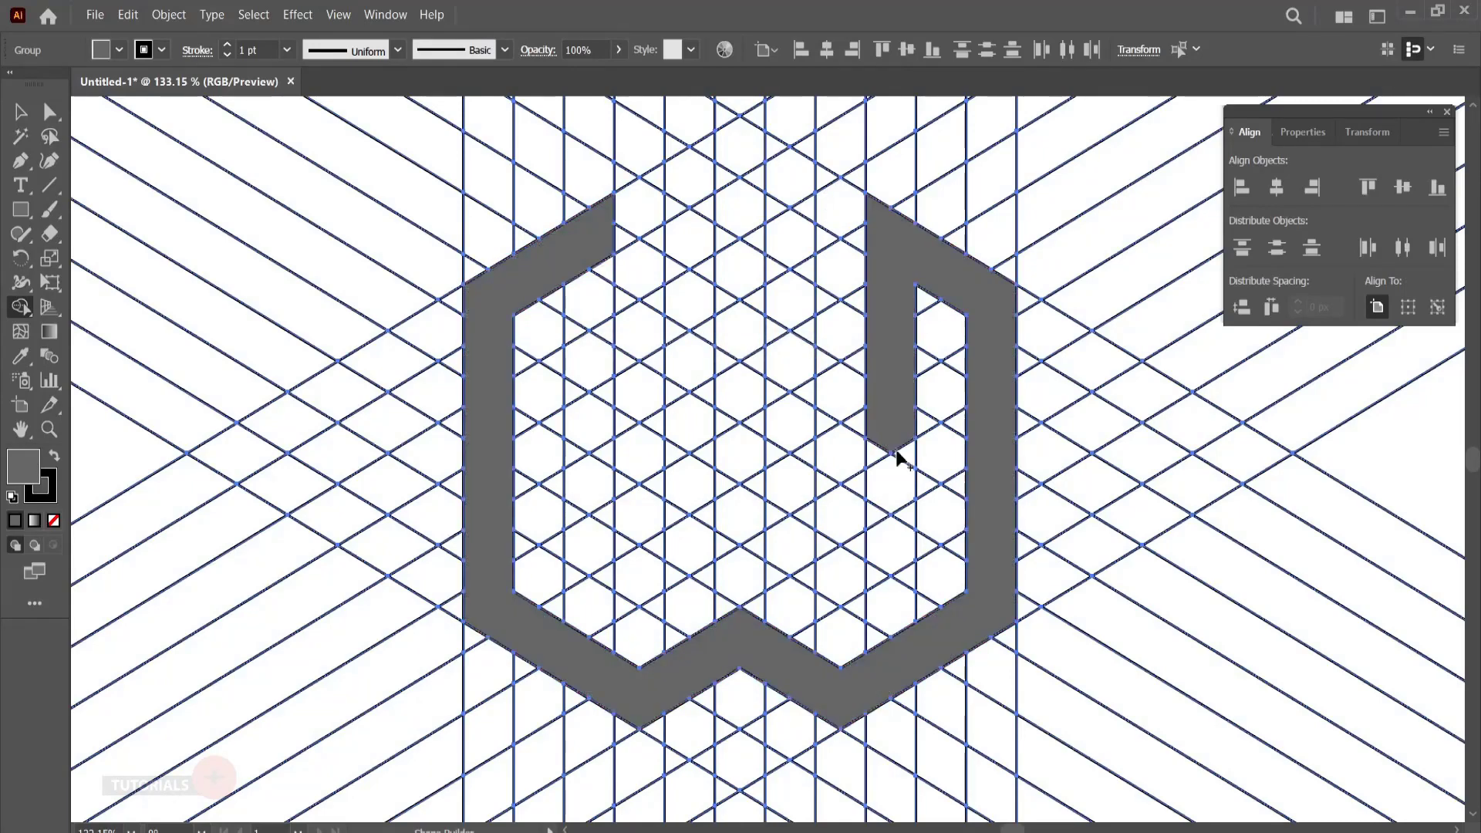
{"action": "mouse_move", "coordinate": [897, 515]}
{"action": "left_mouse_down"}
{"action": "mouse_move", "coordinate": [875, 451]}
{"action": "mouse_move", "coordinate": [892, 522]}
{"action": "left_mouse_up"}
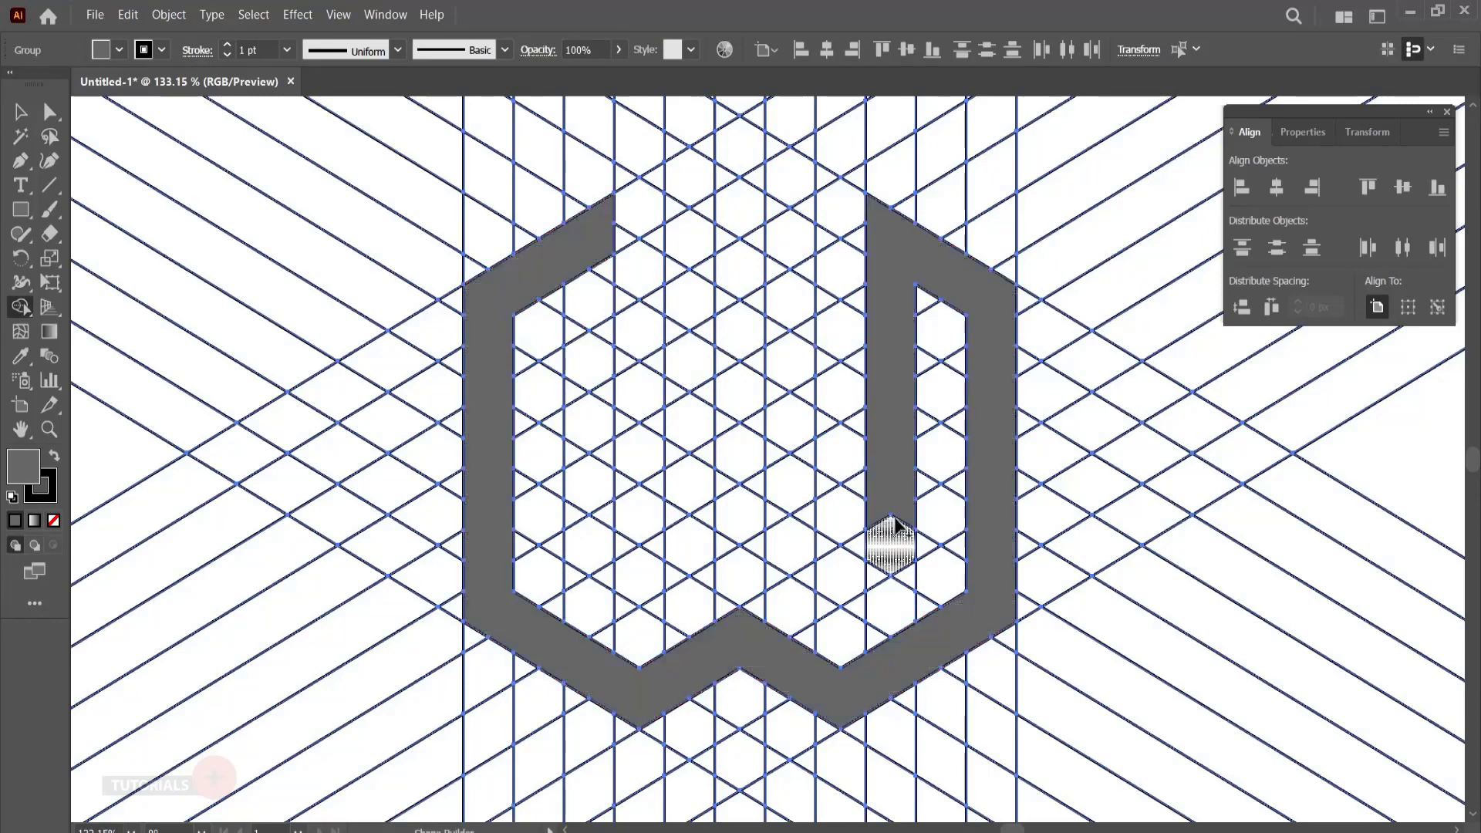
{"action": "left_click", "coordinate": [888, 560]}
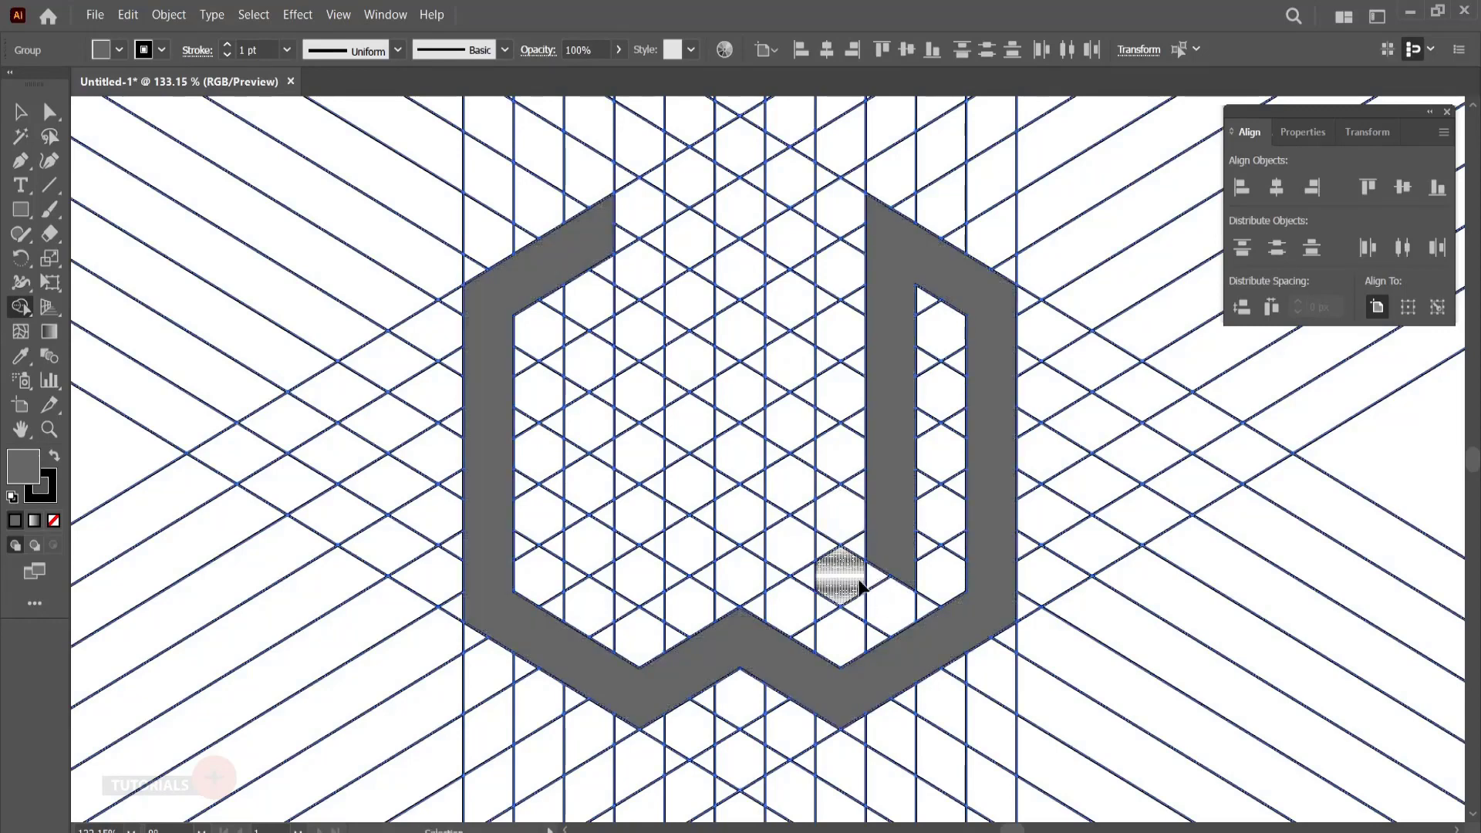
{"action": "left_click_drag", "start_coordinate": [860, 593], "coordinate": [856, 582]}
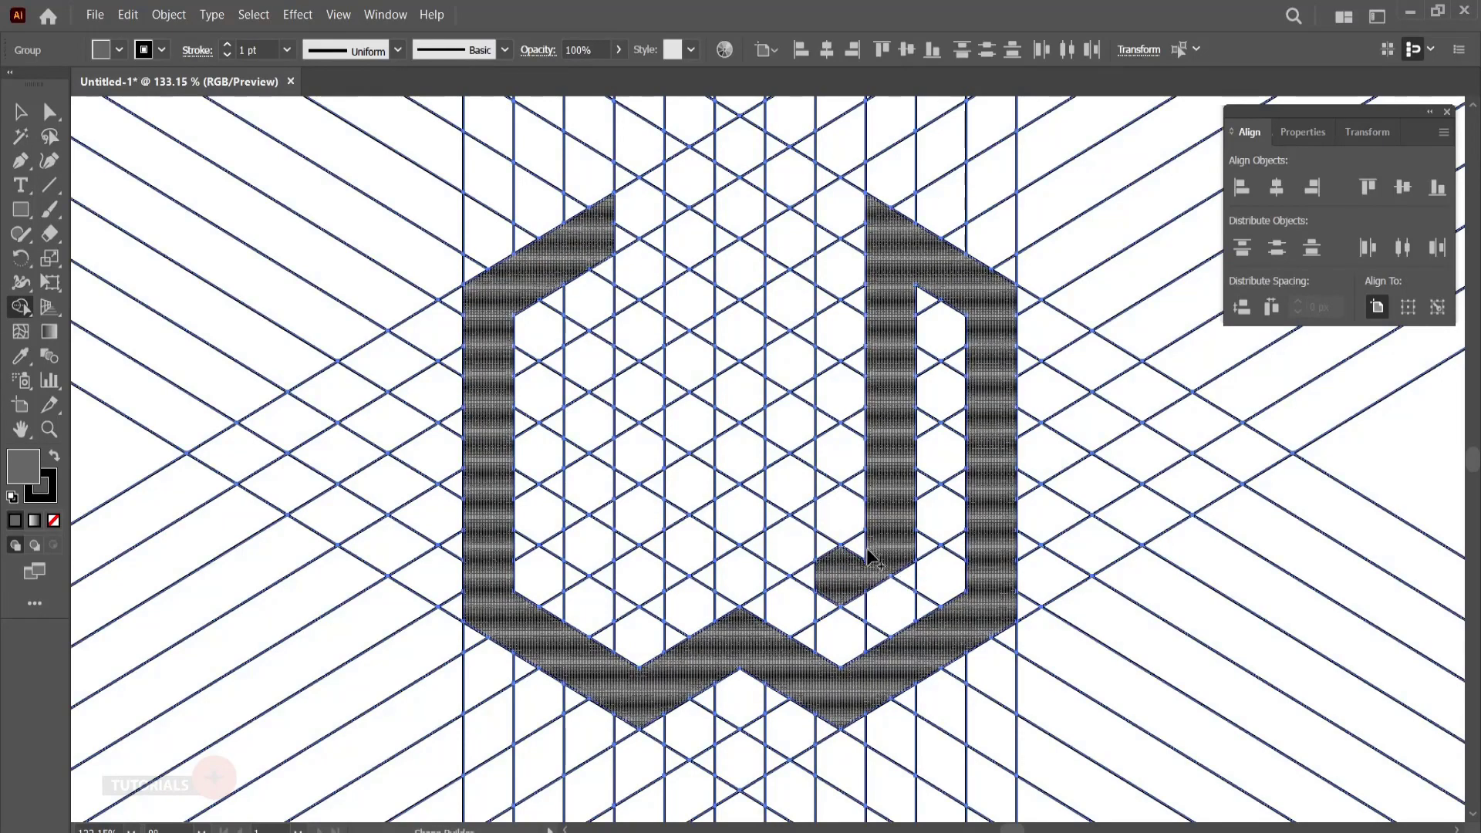
{"action": "left_click", "coordinate": [792, 545]}
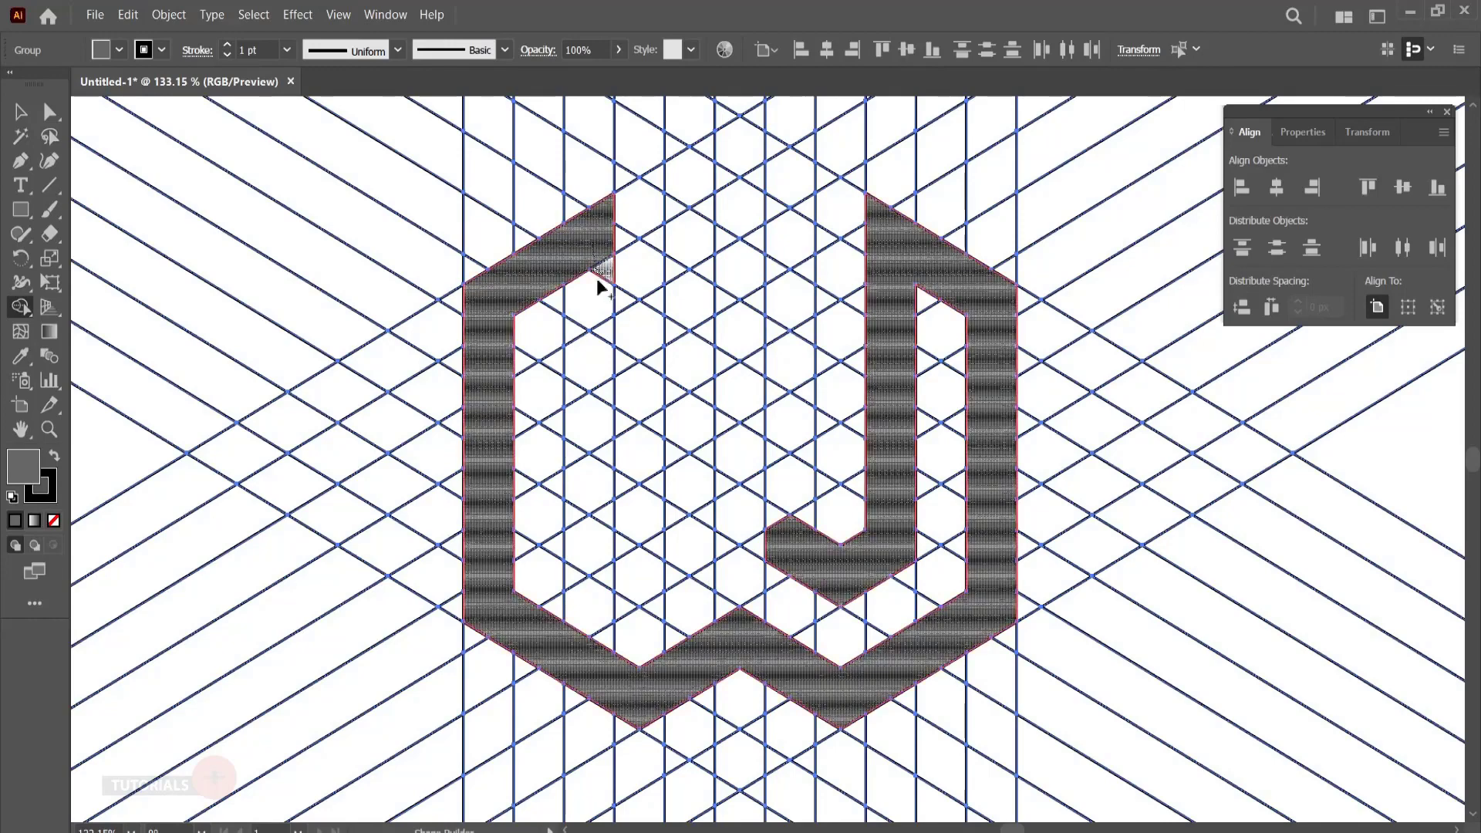
- Extend the outline's upper-left arm with an inner vertical bar, undoing the last cell merge at its lower end
{"action": "left_click_drag", "start_coordinate": [596, 279], "coordinate": [580, 274]}
{"action": "mouse_move", "coordinate": [577, 330]}
{"action": "left_mouse_down"}
{"action": "mouse_move", "coordinate": [579, 440]}
{"action": "mouse_move", "coordinate": [589, 370]}
{"action": "mouse_move", "coordinate": [599, 442]}
{"action": "mouse_move", "coordinate": [599, 416]}
{"action": "mouse_move", "coordinate": [574, 494]}
{"action": "mouse_move", "coordinate": [605, 471]}
{"action": "mouse_move", "coordinate": [586, 517]}
{"action": "left_mouse_up"}
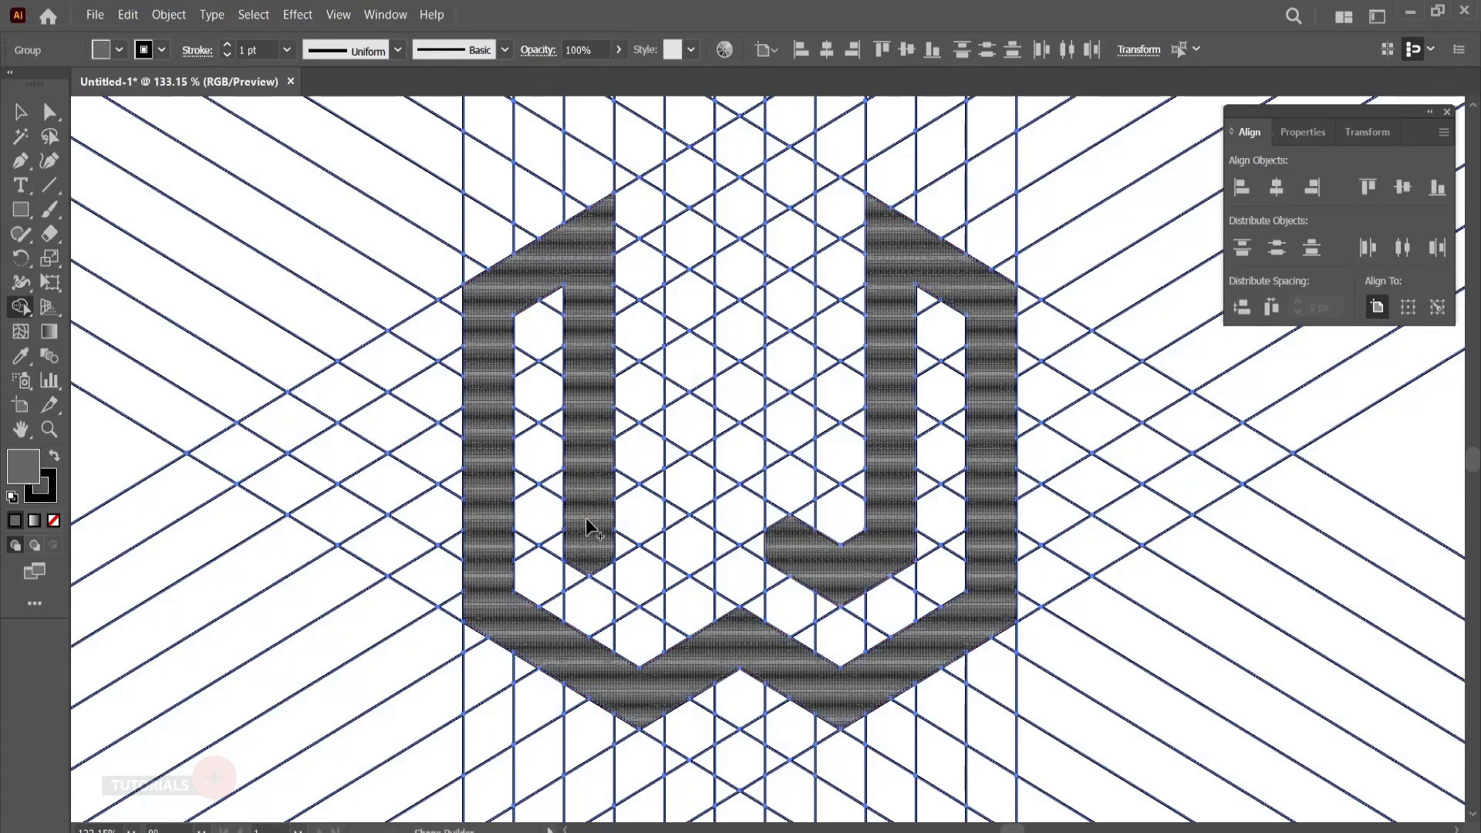
{"action": "key", "text": "ctrl"}
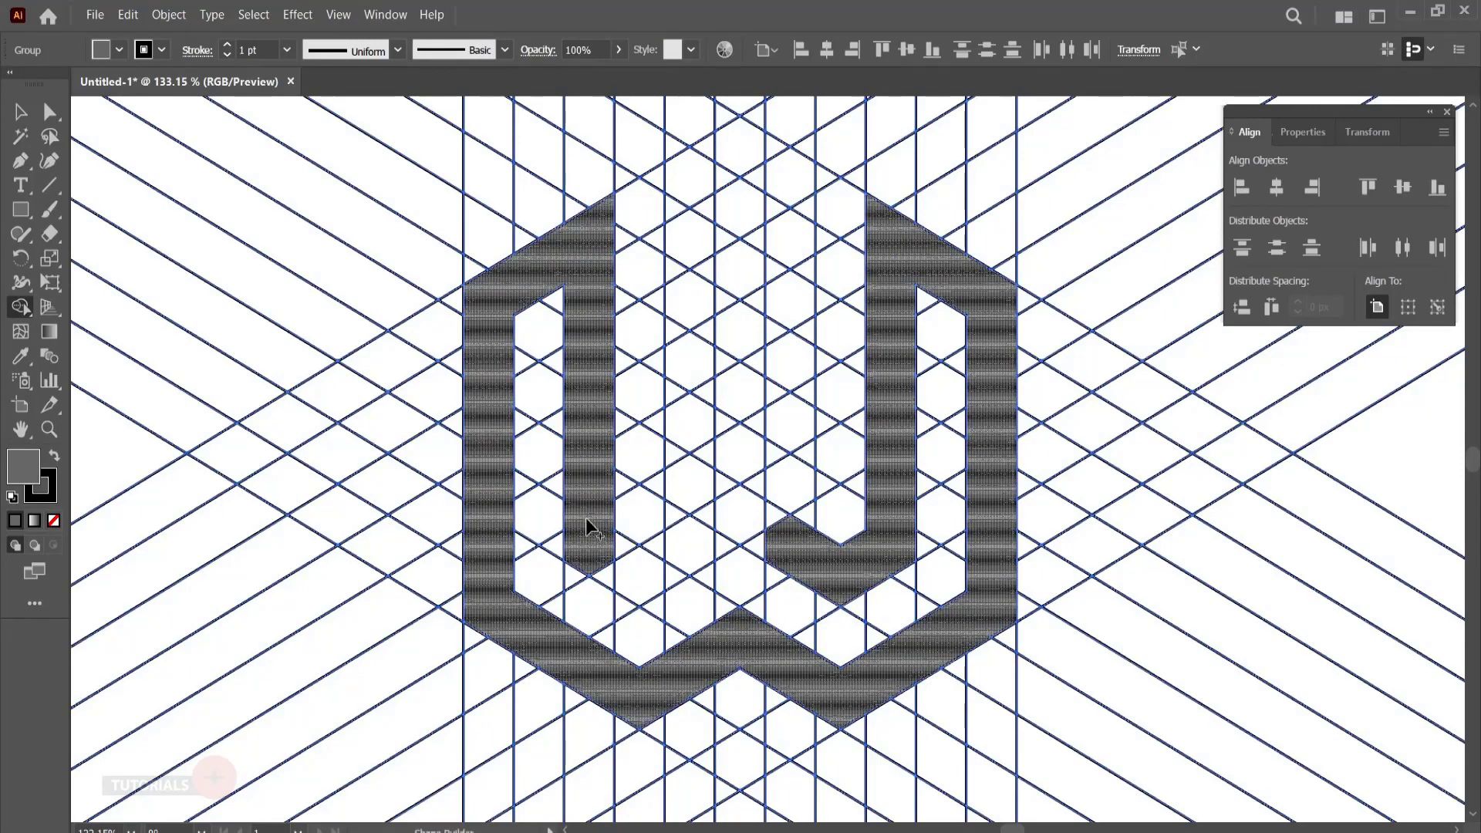
{"action": "key", "text": "ctrl+z"}
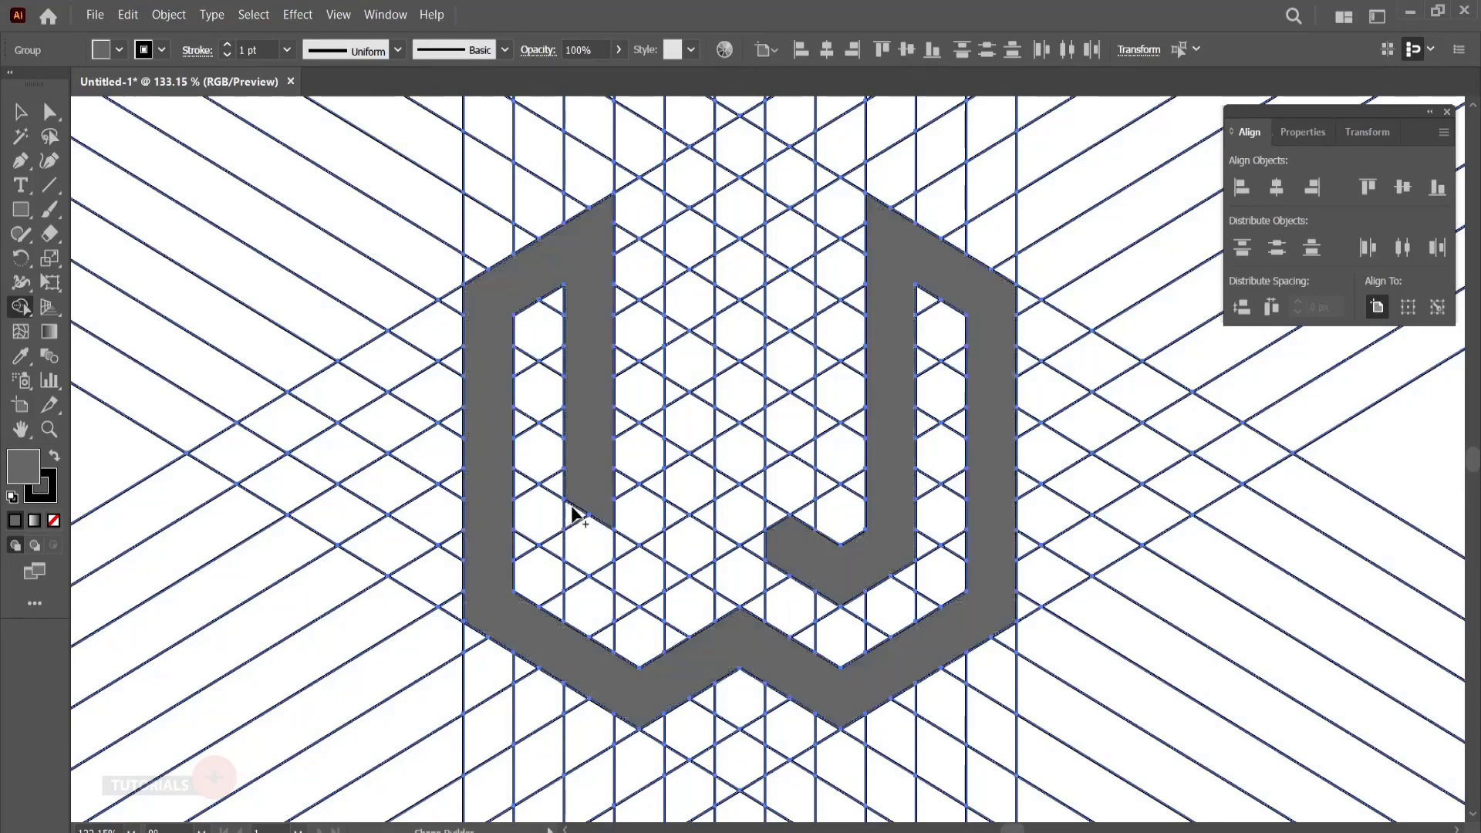
- Merge cells at the left inner bar's lower end into a hook that turns up towards the centre
{"action": "left_click", "coordinate": [571, 515]}
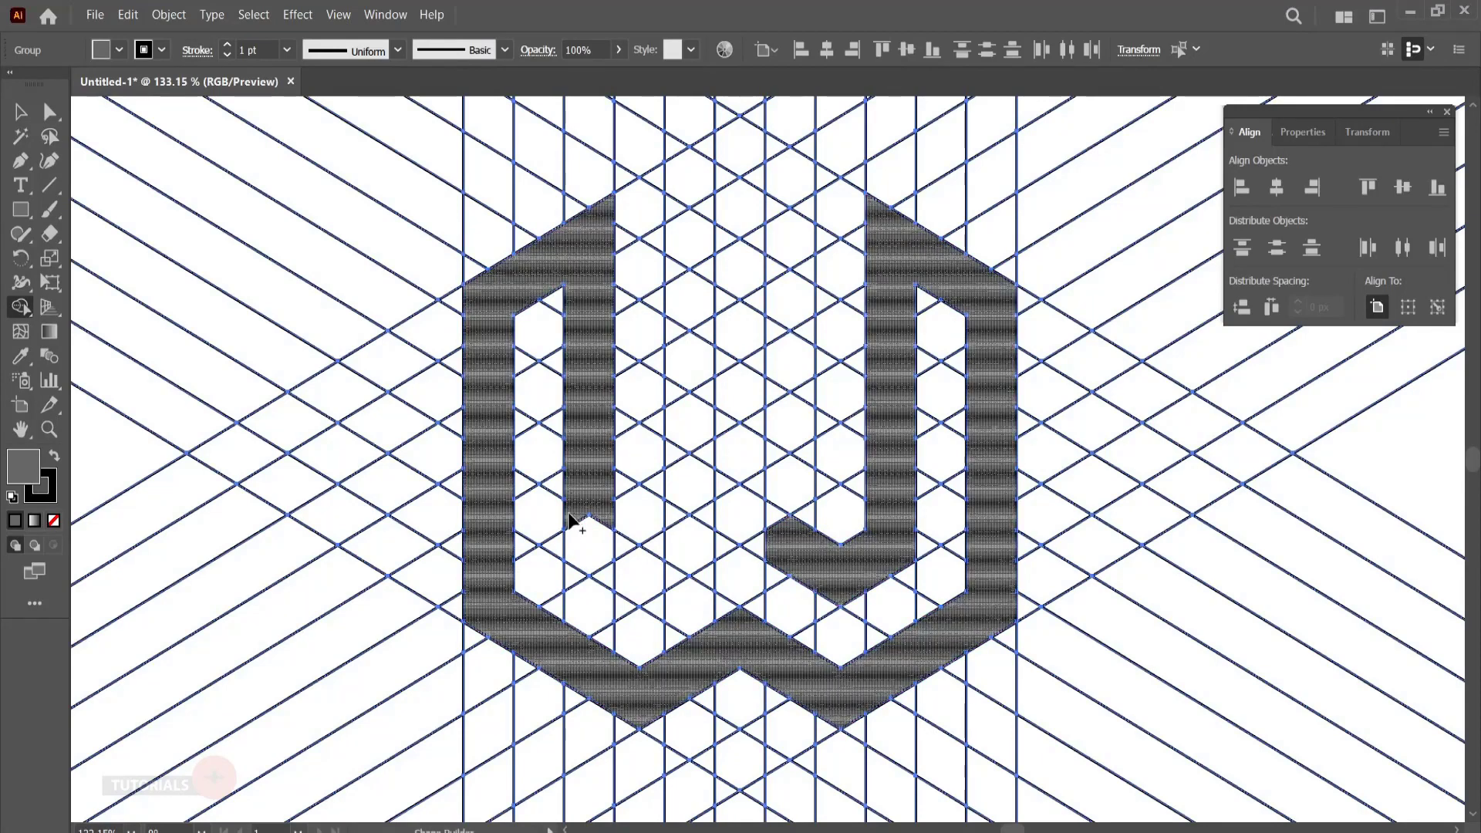
{"action": "left_click", "coordinate": [599, 540]}
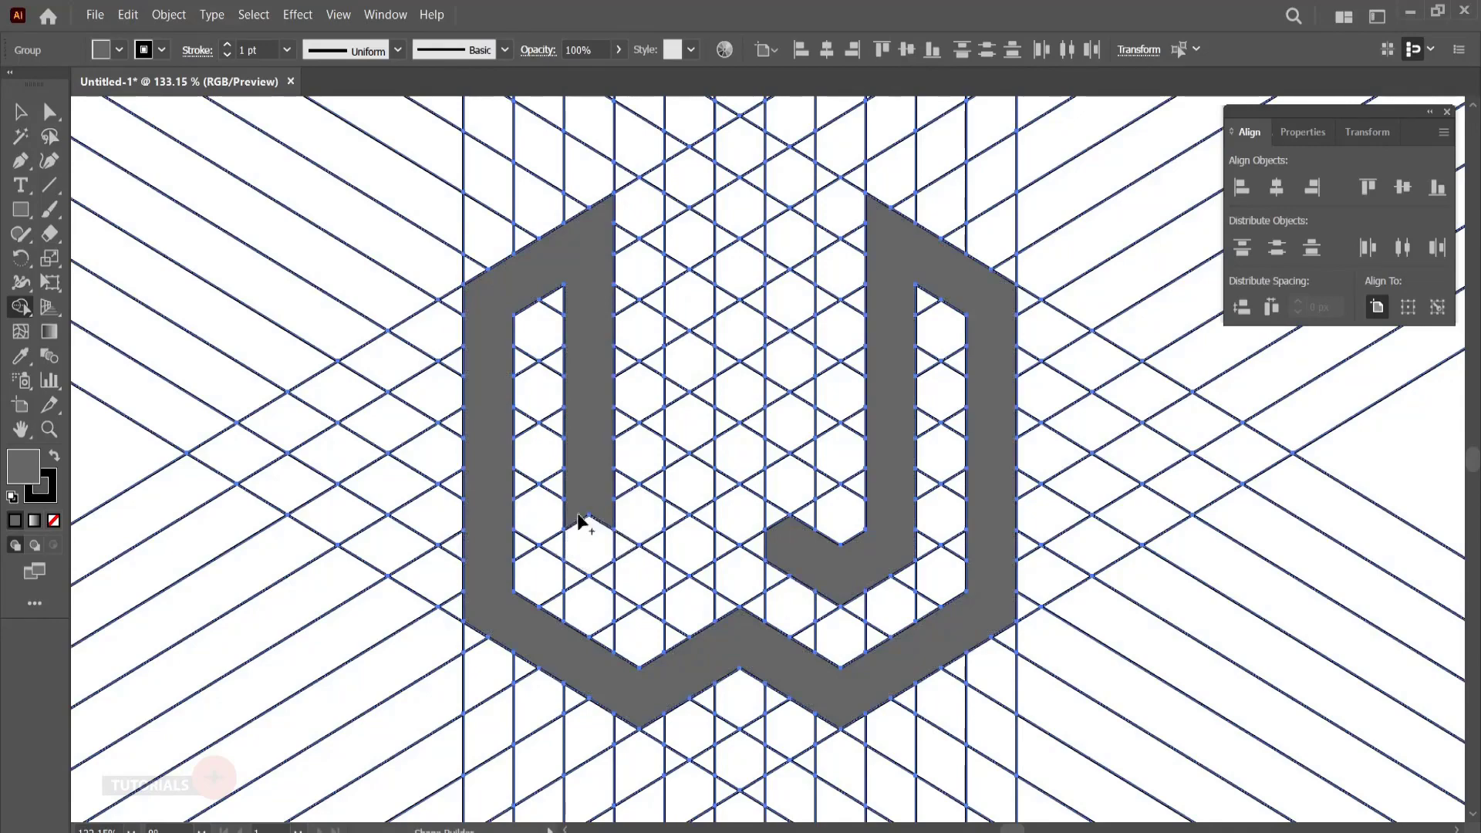
{"action": "left_click", "coordinate": [629, 563]}
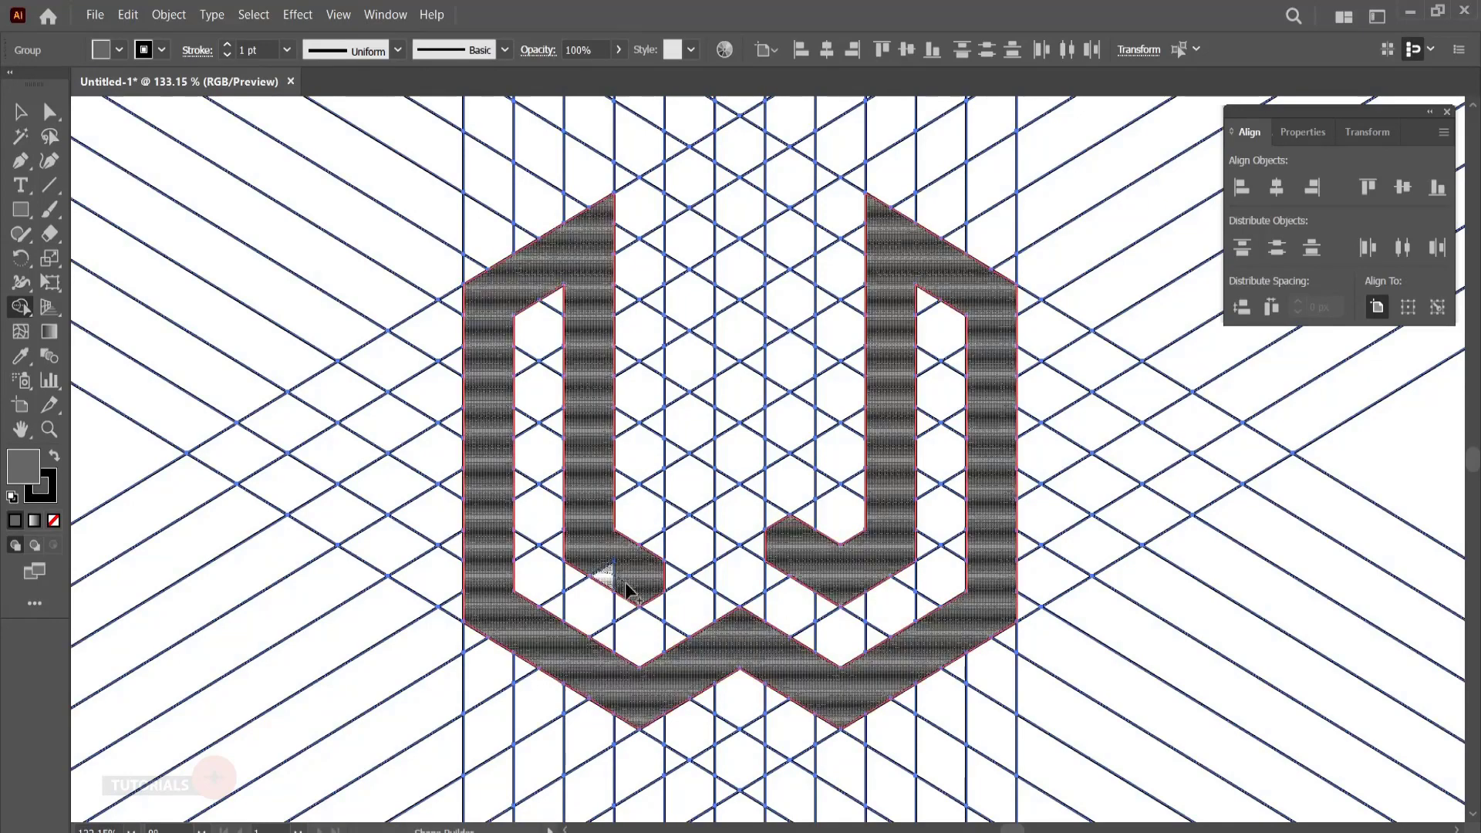
{"action": "left_click", "coordinate": [684, 540]}
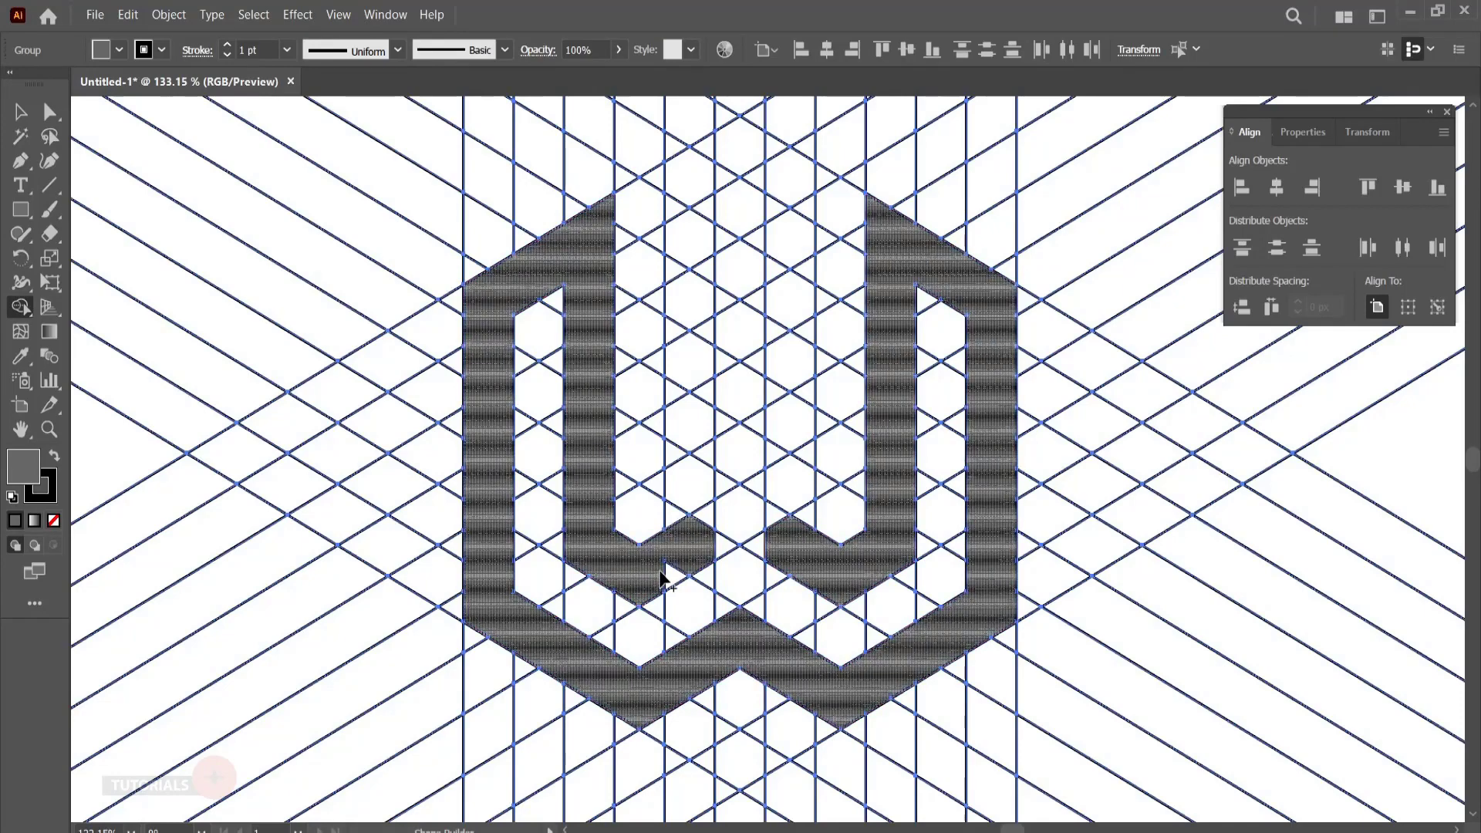
- Merge the cells at the tips of both inner hooks so they meet in a point at the centre
{"action": "scroll", "coordinate": [771, 540], "scroll_direction": "down", "scroll_amount": 2}
{"action": "left_click", "coordinate": [788, 540]}
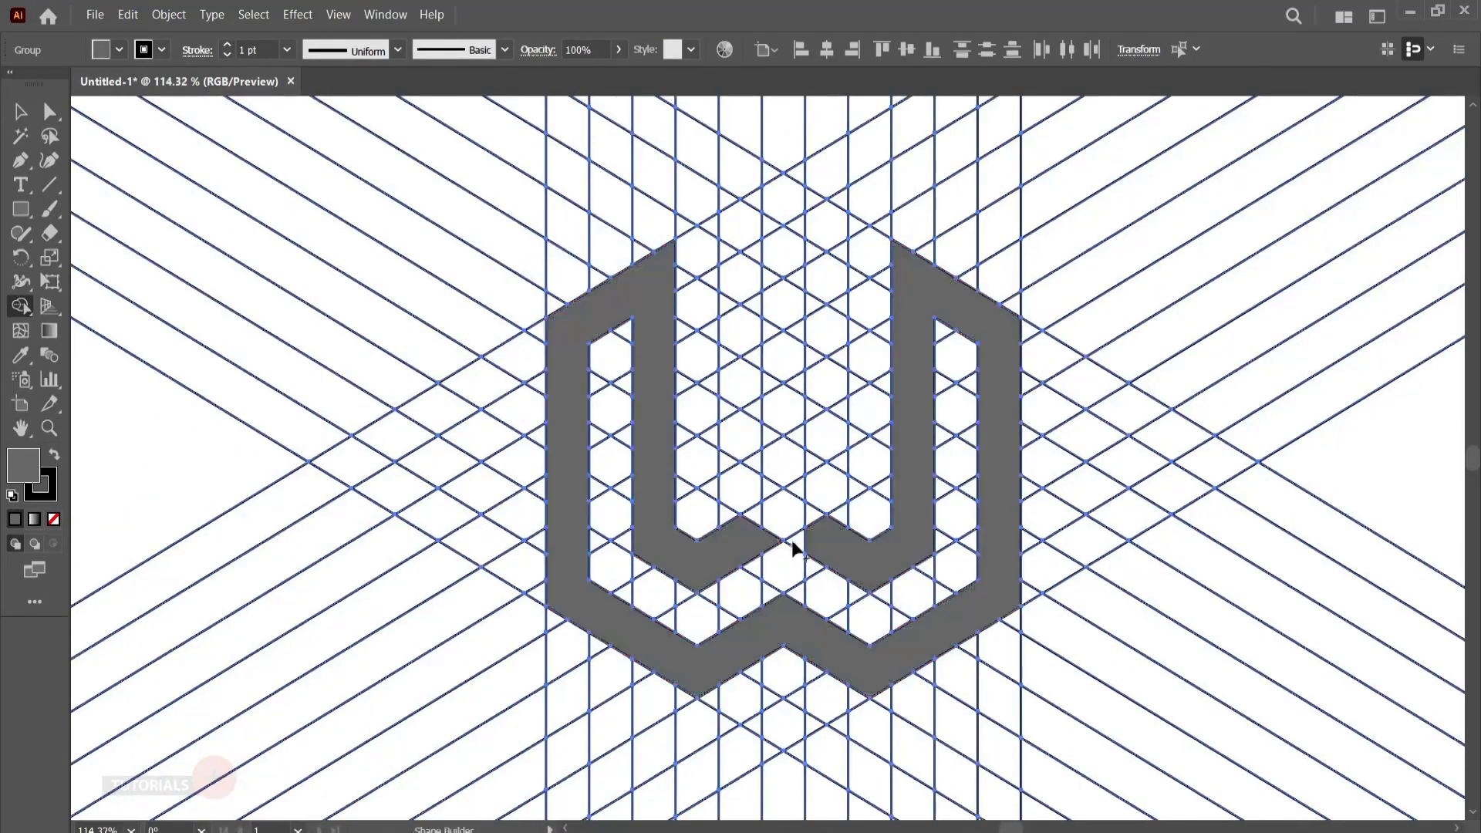
{"action": "left_click", "coordinate": [826, 545]}
- Merge cells with Shape Builder into a tall, hollow hexagonal ring between the two inner bars, rising to the logo's peak
{"action": "mouse_move", "coordinate": [783, 191]}
{"action": "left_mouse_down"}
{"action": "mouse_move", "coordinate": [728, 255]}
{"action": "mouse_move", "coordinate": [805, 226]}
{"action": "mouse_move", "coordinate": [789, 217]}
{"action": "mouse_move", "coordinate": [832, 229]}
{"action": "mouse_move", "coordinate": [818, 285]}
{"action": "left_mouse_up"}
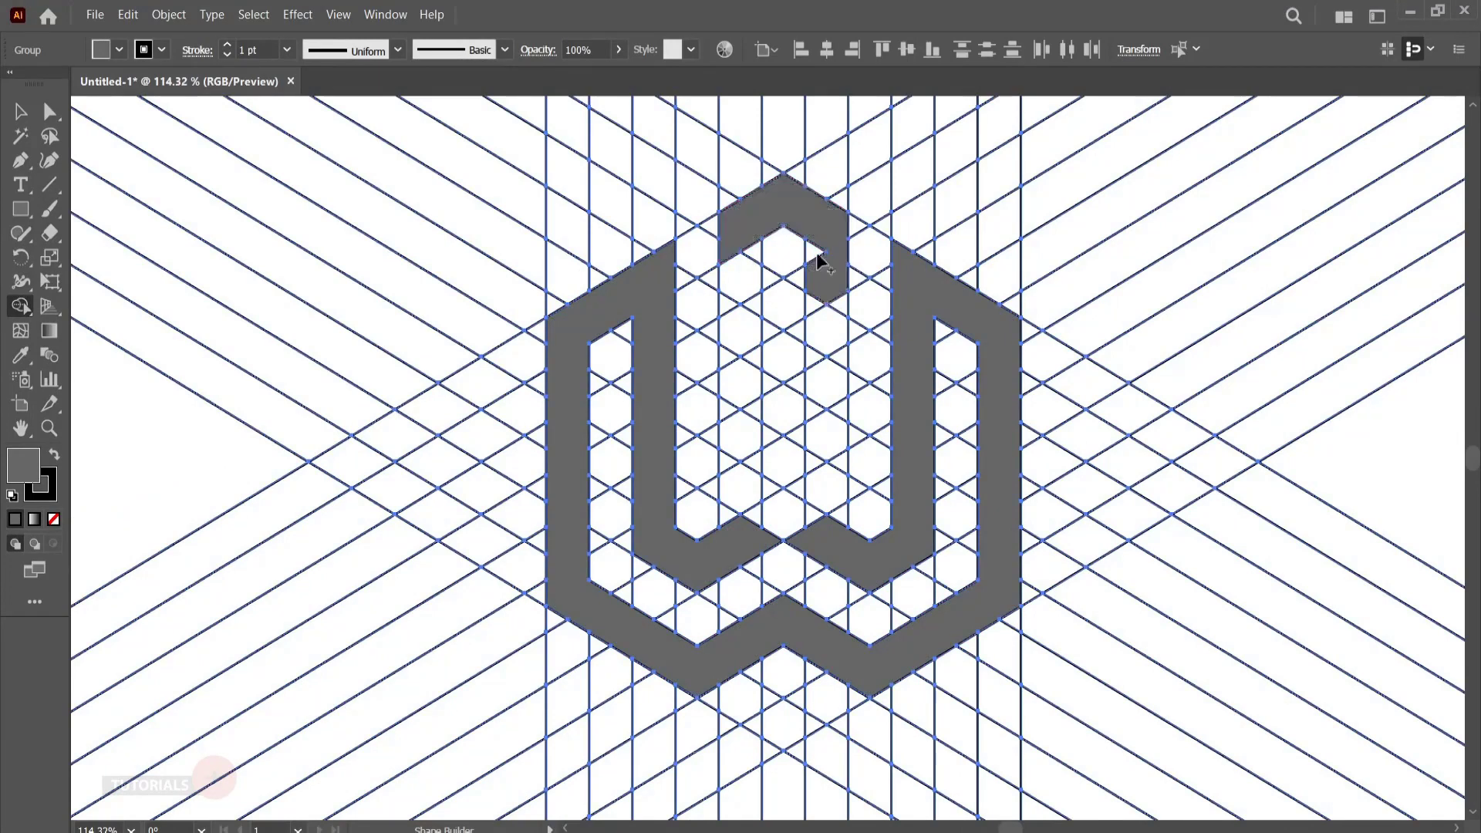
{"action": "mouse_move", "coordinate": [750, 242]}
{"action": "left_mouse_down"}
{"action": "mouse_move", "coordinate": [728, 431]}
{"action": "mouse_move", "coordinate": [783, 471]}
{"action": "mouse_move", "coordinate": [760, 433]}
{"action": "mouse_move", "coordinate": [779, 444]}
{"action": "mouse_move", "coordinate": [798, 463]}
{"action": "mouse_move", "coordinate": [793, 488]}
{"action": "mouse_move", "coordinate": [787, 472]}
{"action": "mouse_move", "coordinate": [840, 439]}
{"action": "mouse_move", "coordinate": [827, 439]}
{"action": "left_mouse_up"}
{"action": "mouse_move", "coordinate": [816, 291]}
{"action": "left_mouse_down"}
{"action": "mouse_move", "coordinate": [807, 314]}
{"action": "mouse_move", "coordinate": [836, 304]}
{"action": "left_mouse_up"}
{"action": "mouse_move", "coordinate": [836, 409]}
{"action": "left_mouse_down"}
{"action": "mouse_move", "coordinate": [838, 446]}
{"action": "mouse_move", "coordinate": [818, 432]}
{"action": "left_mouse_up"}
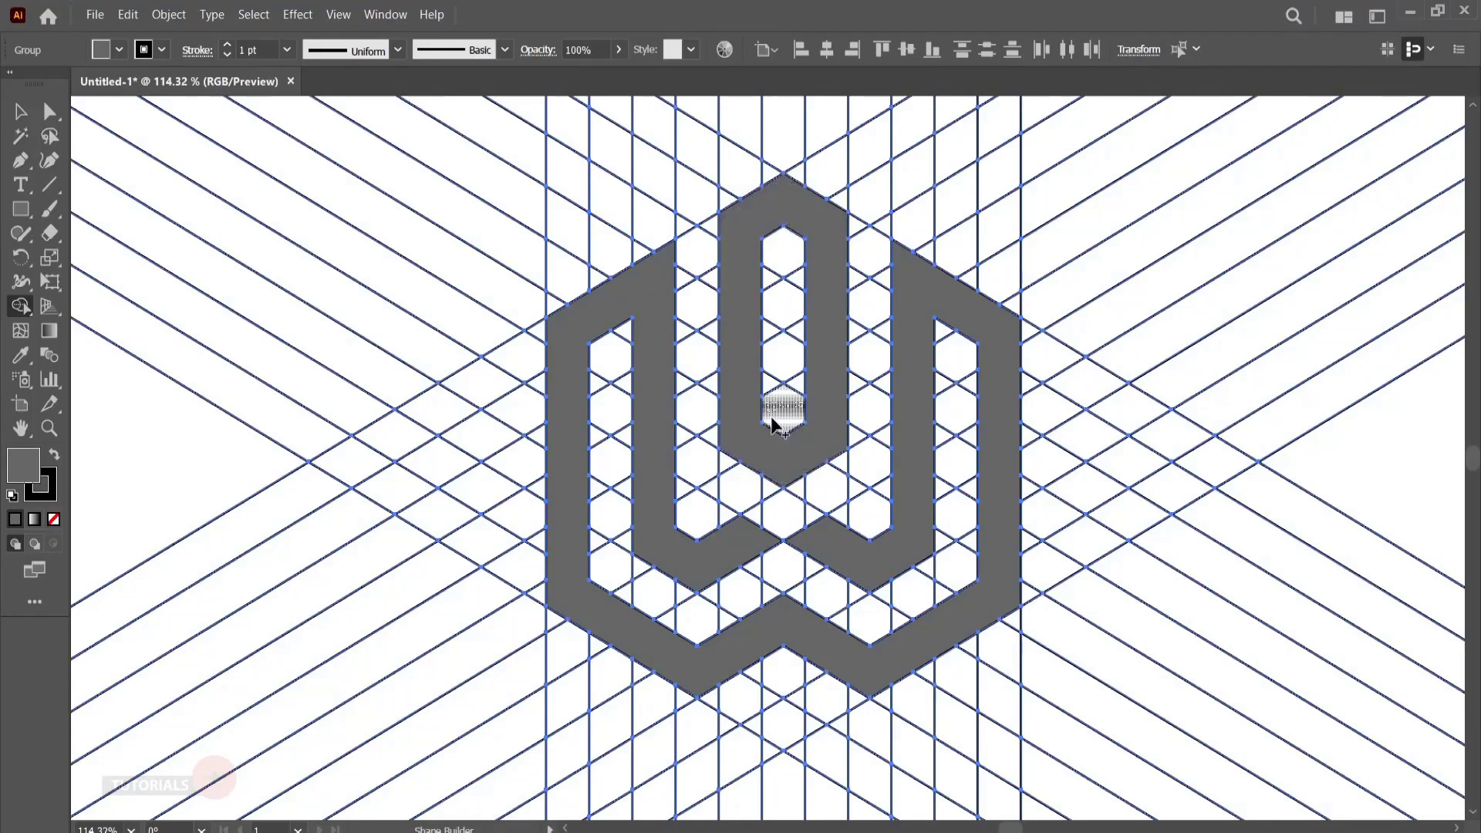
{"action": "left_click", "coordinate": [21, 112]}
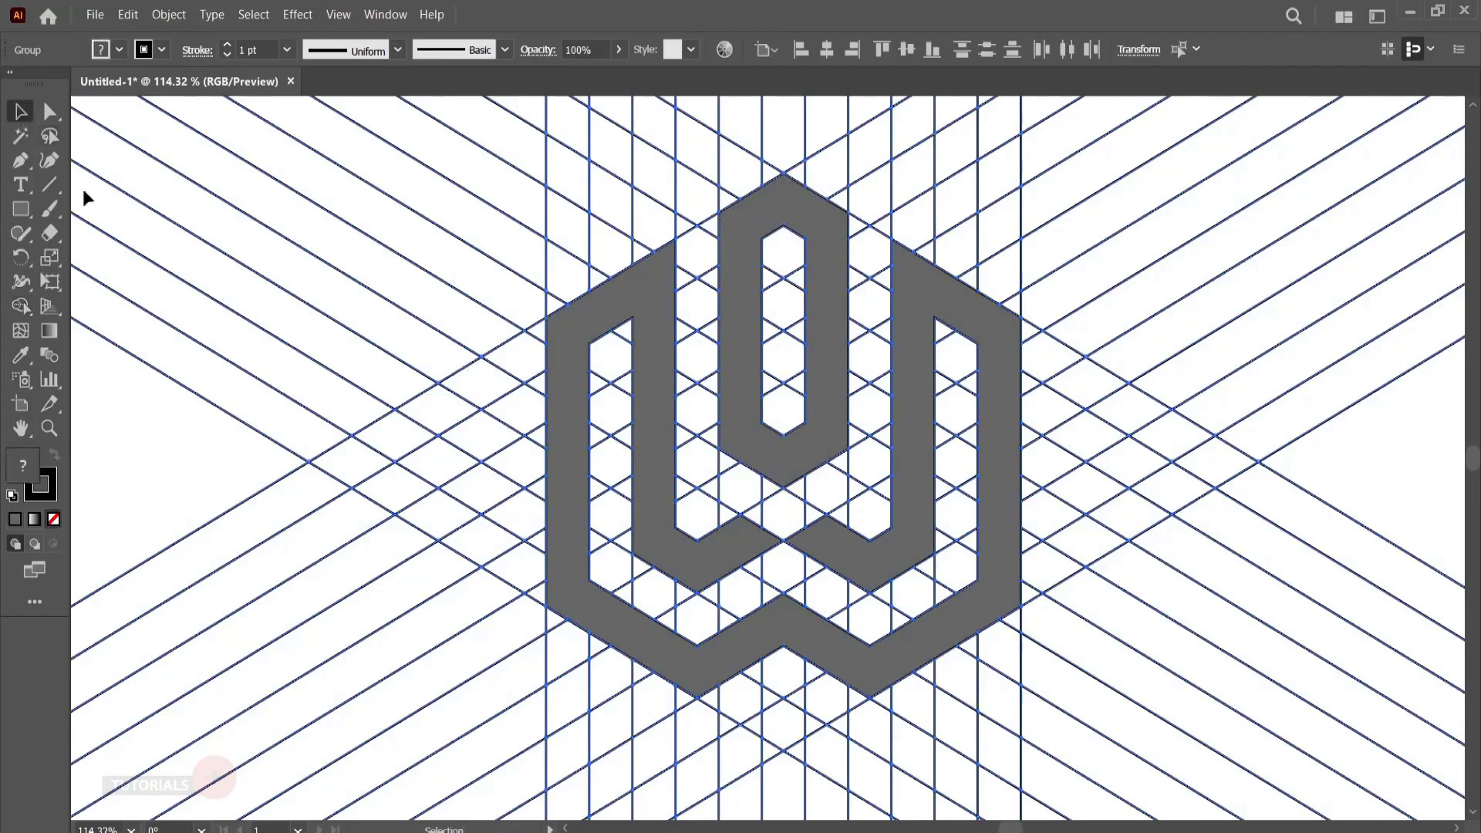
{"action": "left_click", "coordinate": [136, 165]}
{"action": "left_click", "coordinate": [21, 135]}
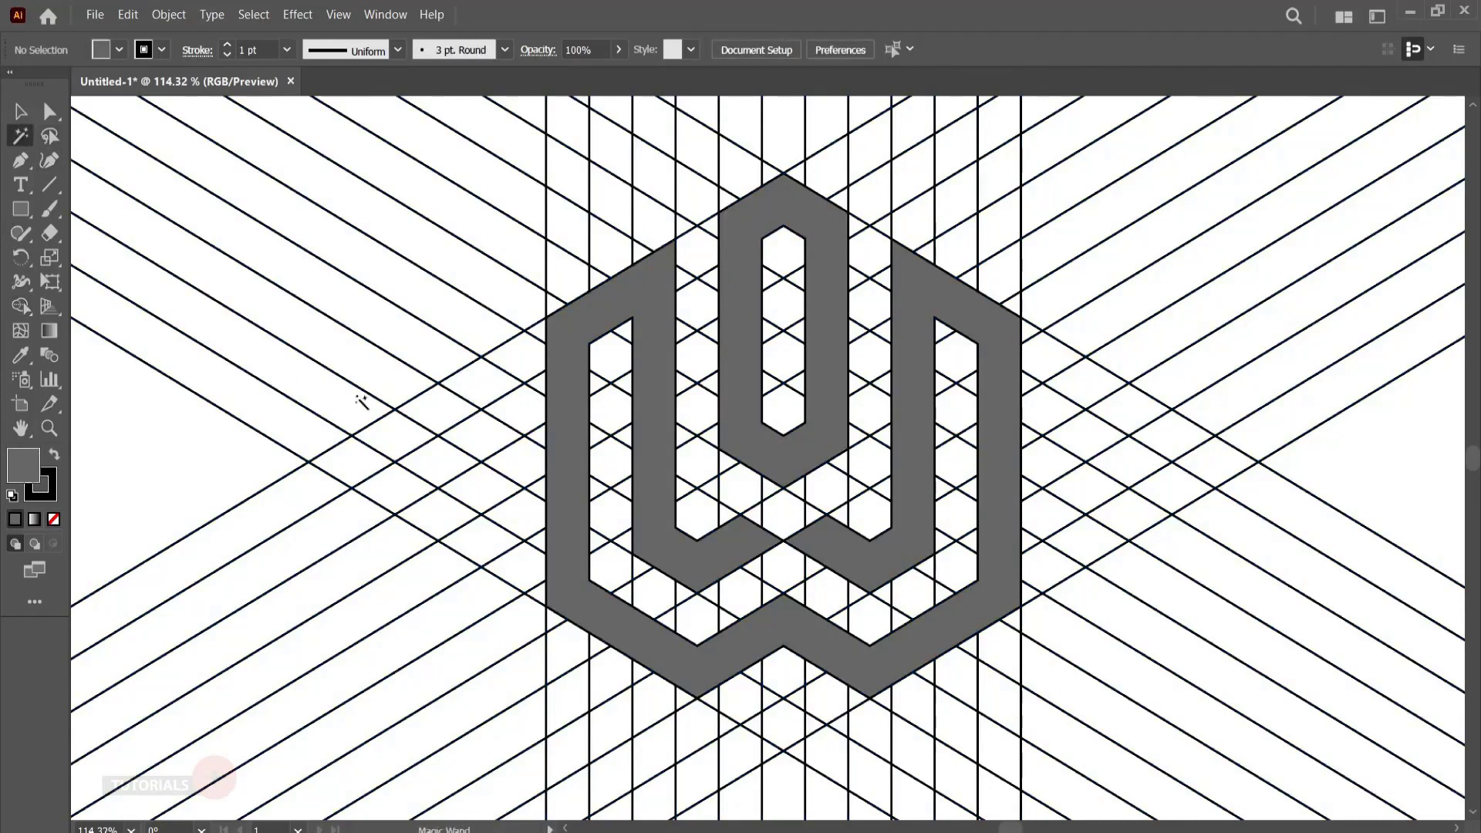
{"action": "left_click", "coordinate": [372, 295]}
{"action": "key", "text": "Delete"}
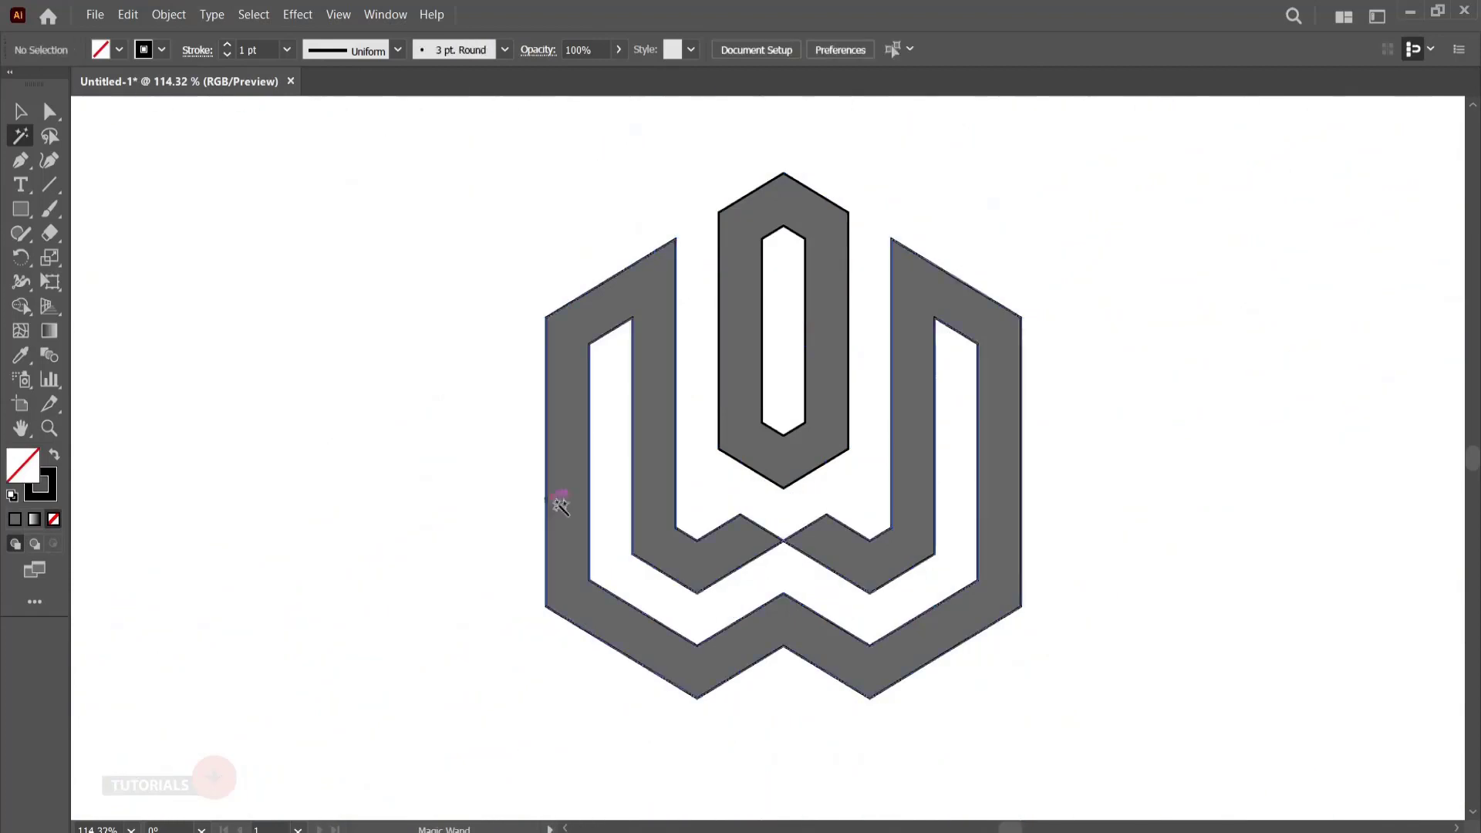
{"action": "left_click", "coordinate": [19, 112]}
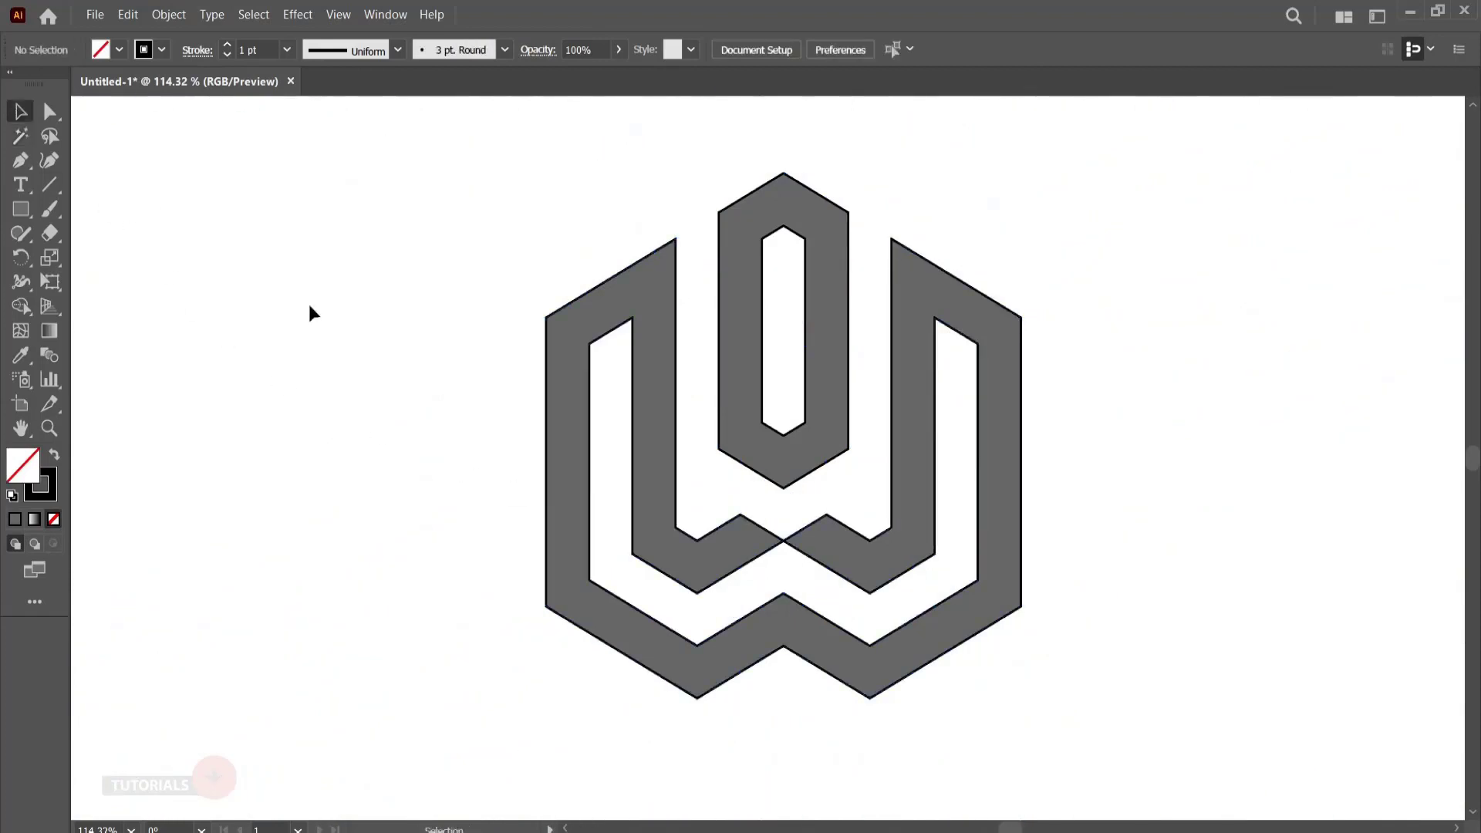
{"action": "left_click", "coordinate": [1000, 593]}
{"action": "key", "text": "ctrl+z"}
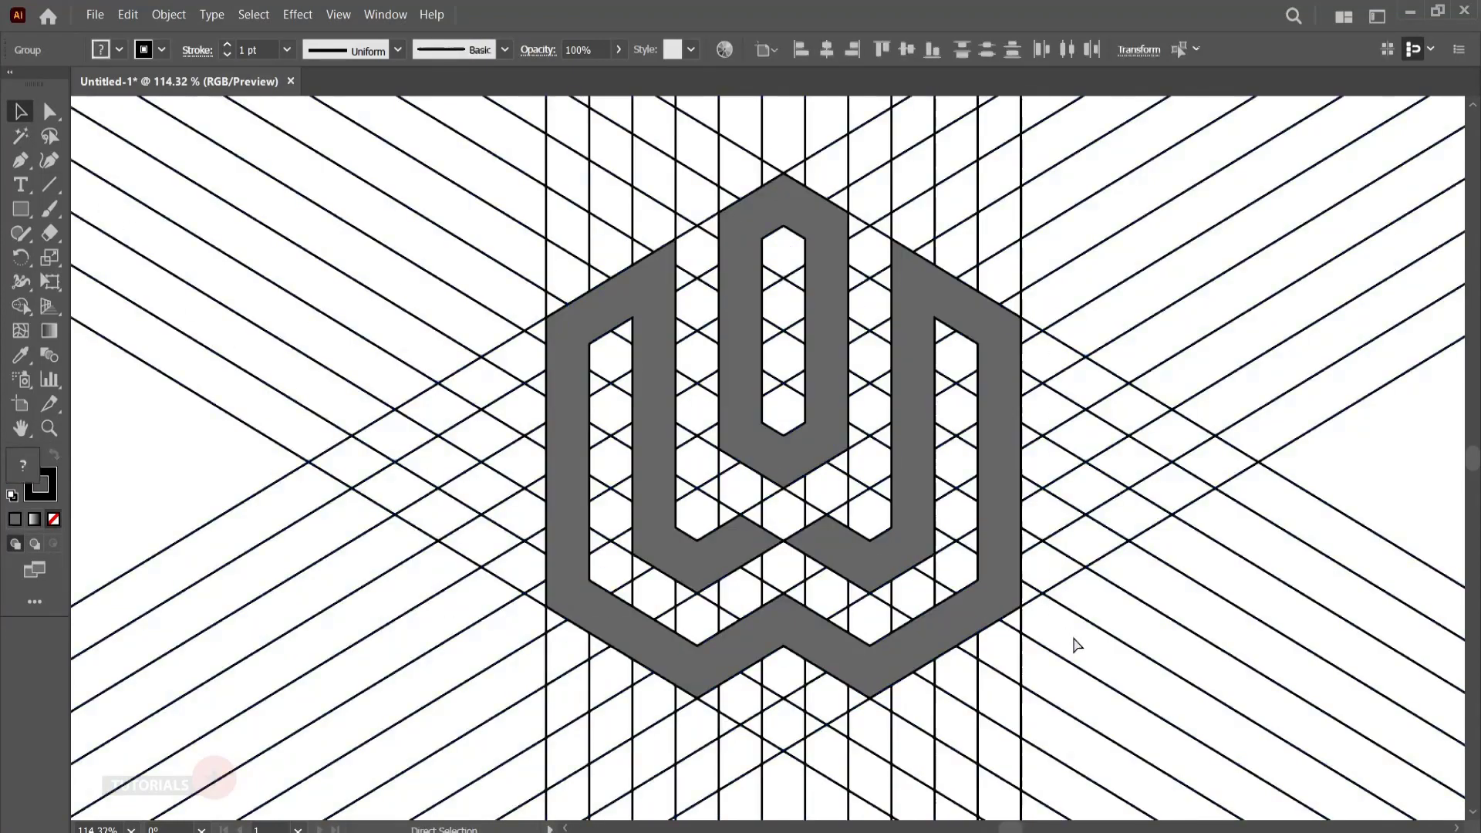
{"action": "left_click", "coordinate": [1077, 645]}
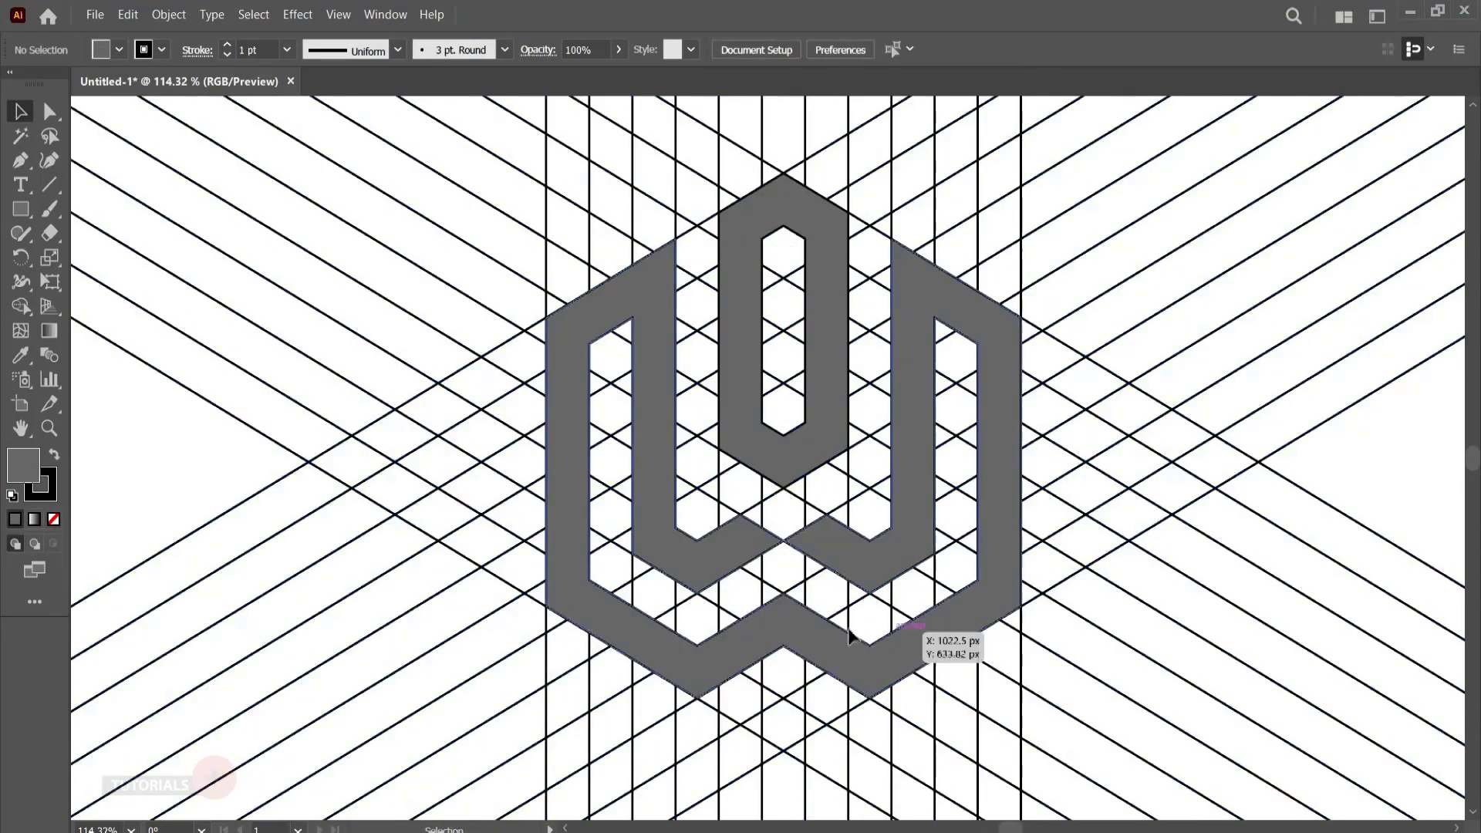
- Reselect the whole grid and fill a small diamond cell centred below the W-shaped base with Shape Builder
{"action": "left_click", "coordinate": [21, 306]}
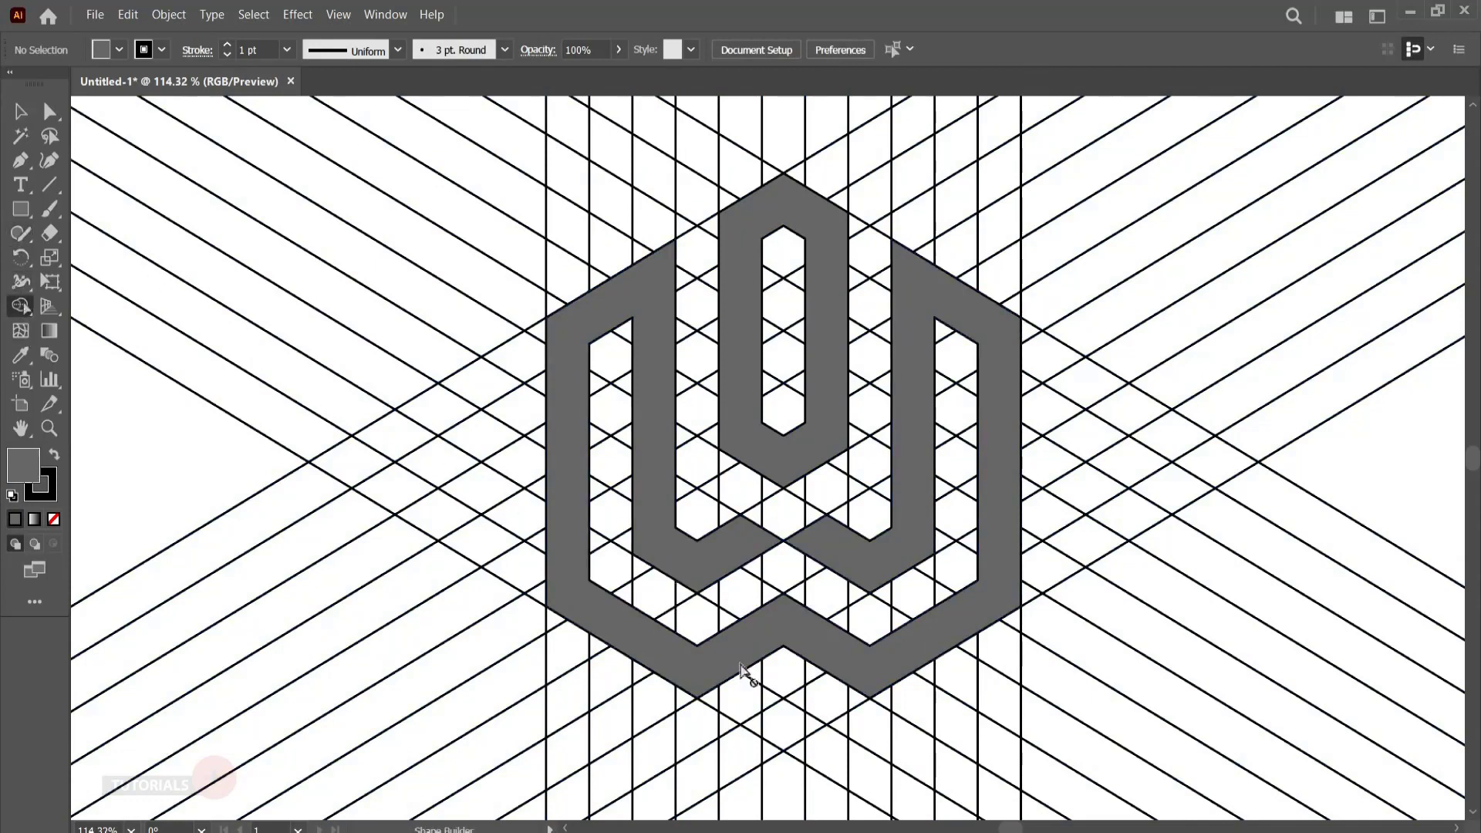
{"action": "left_click", "coordinate": [29, 112]}
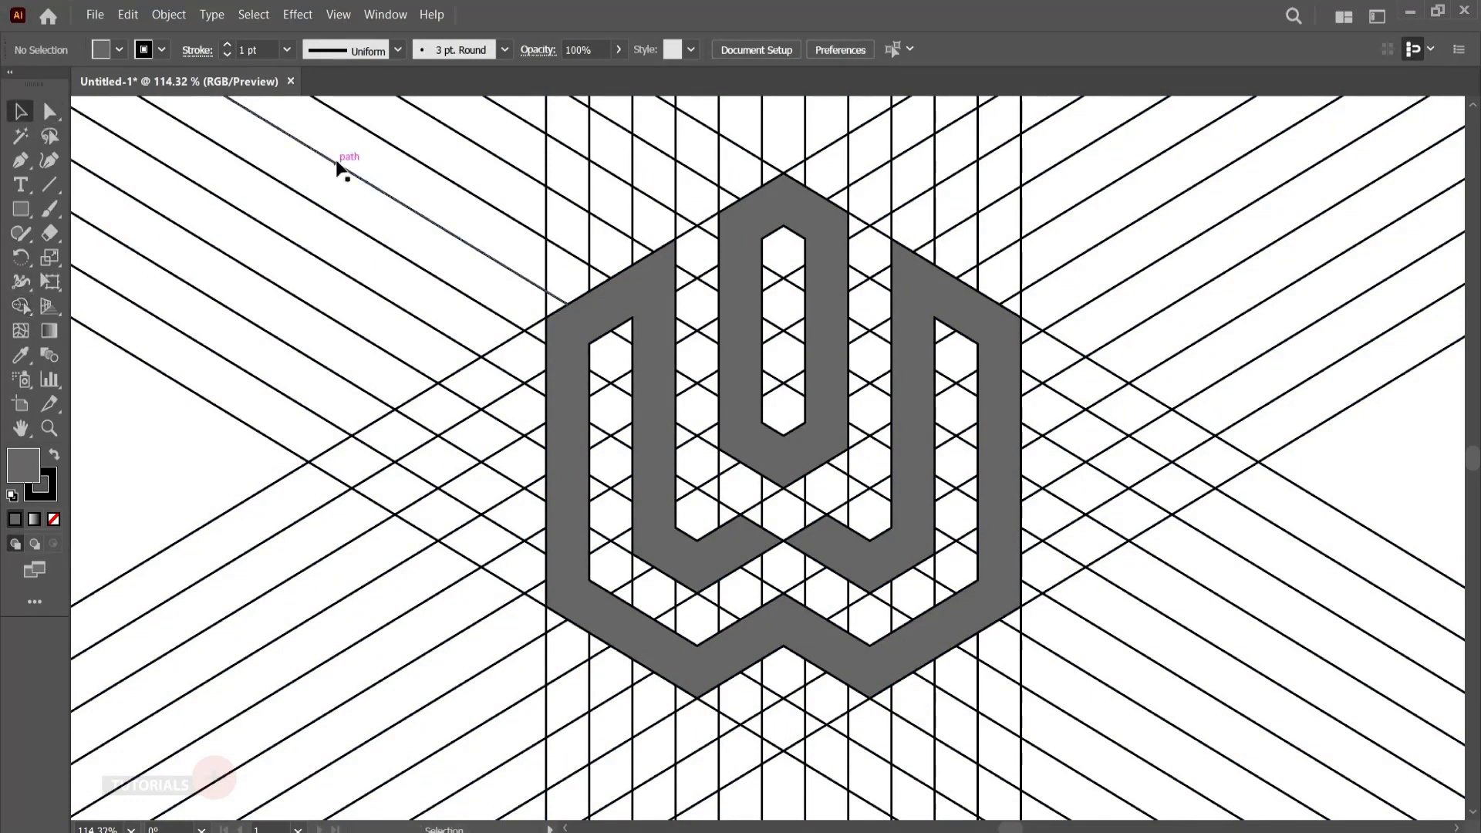
{"action": "left_click_drag", "start_coordinate": [307, 113], "coordinate": [1228, 786]}
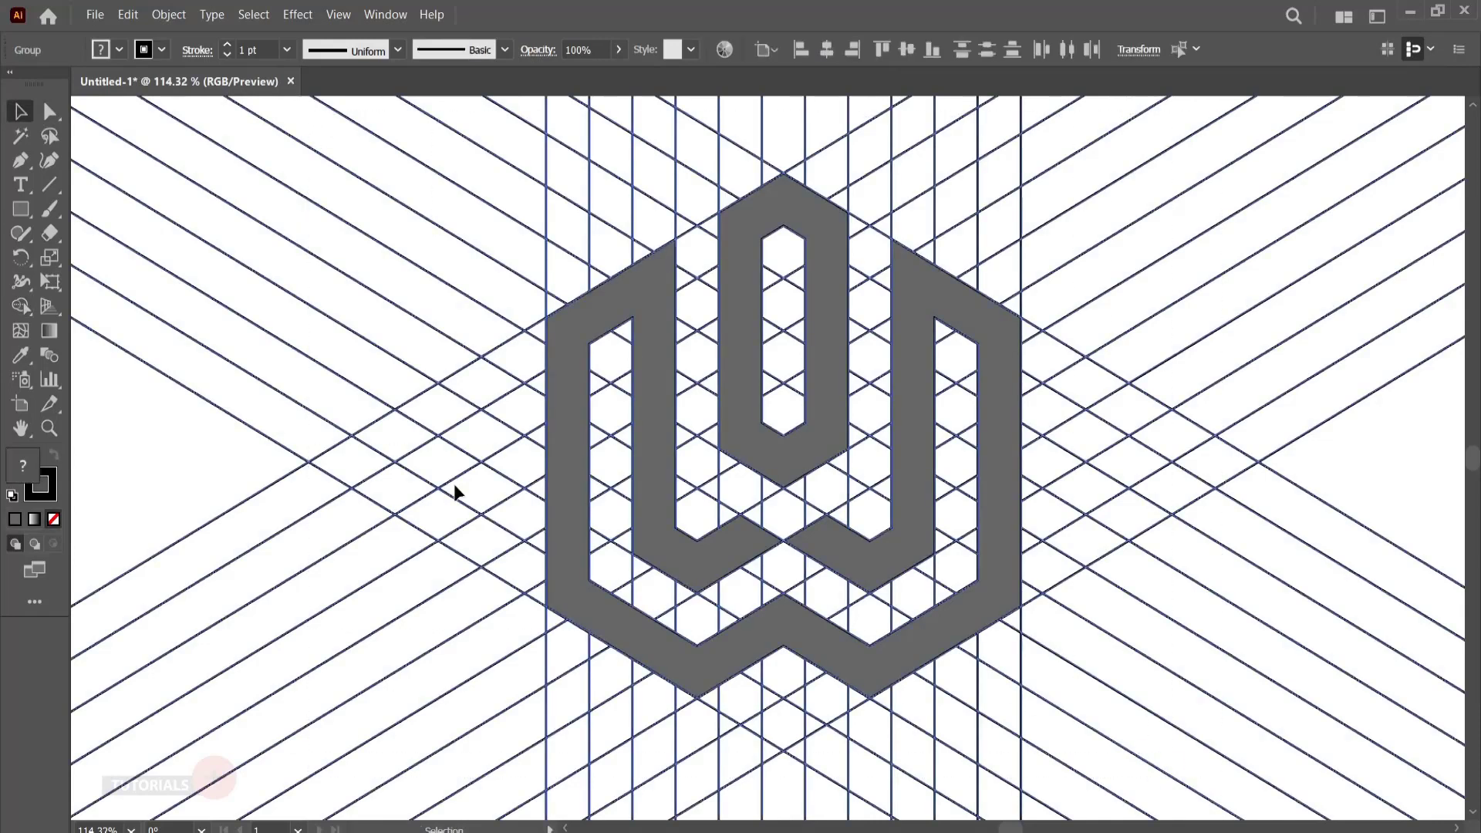
{"action": "left_click", "coordinate": [21, 304]}
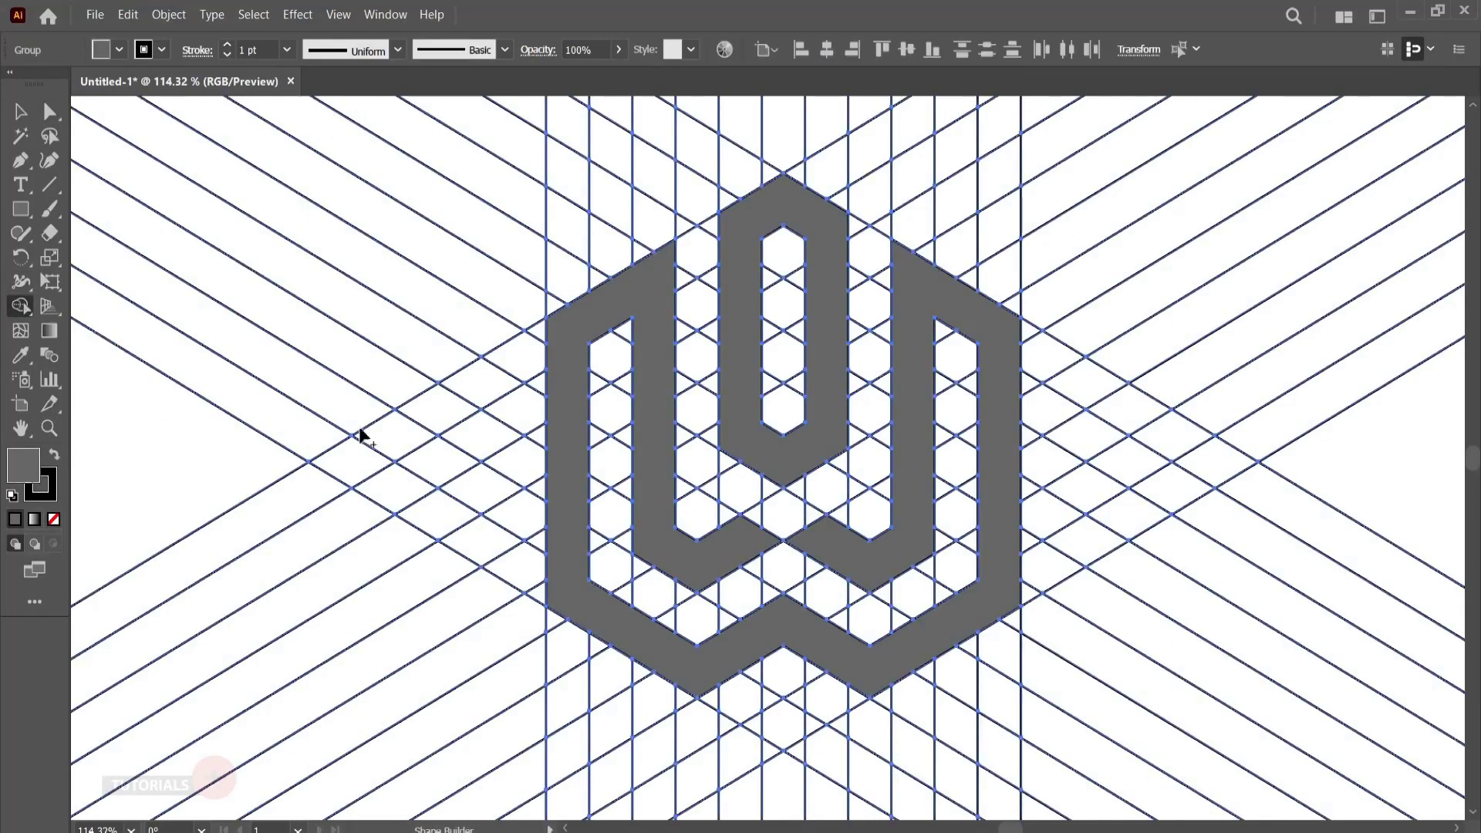
{"action": "left_click", "coordinate": [808, 724]}
{"action": "key", "text": "v"}
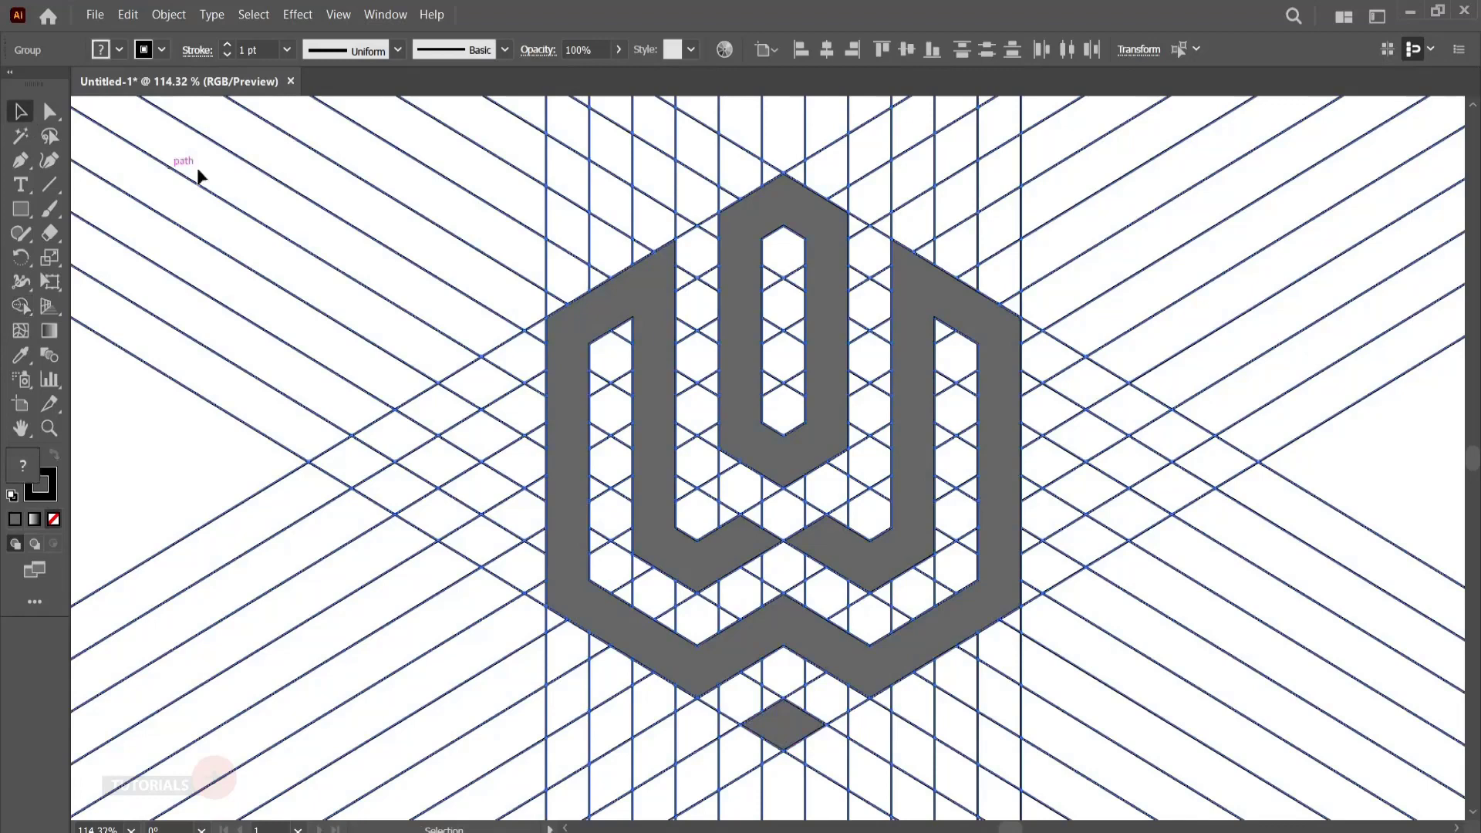
- Select all the unfilled grid lines with the Magic Wand and delete them, keeping only the logo shapes
{"action": "left_click", "coordinate": [248, 137]}
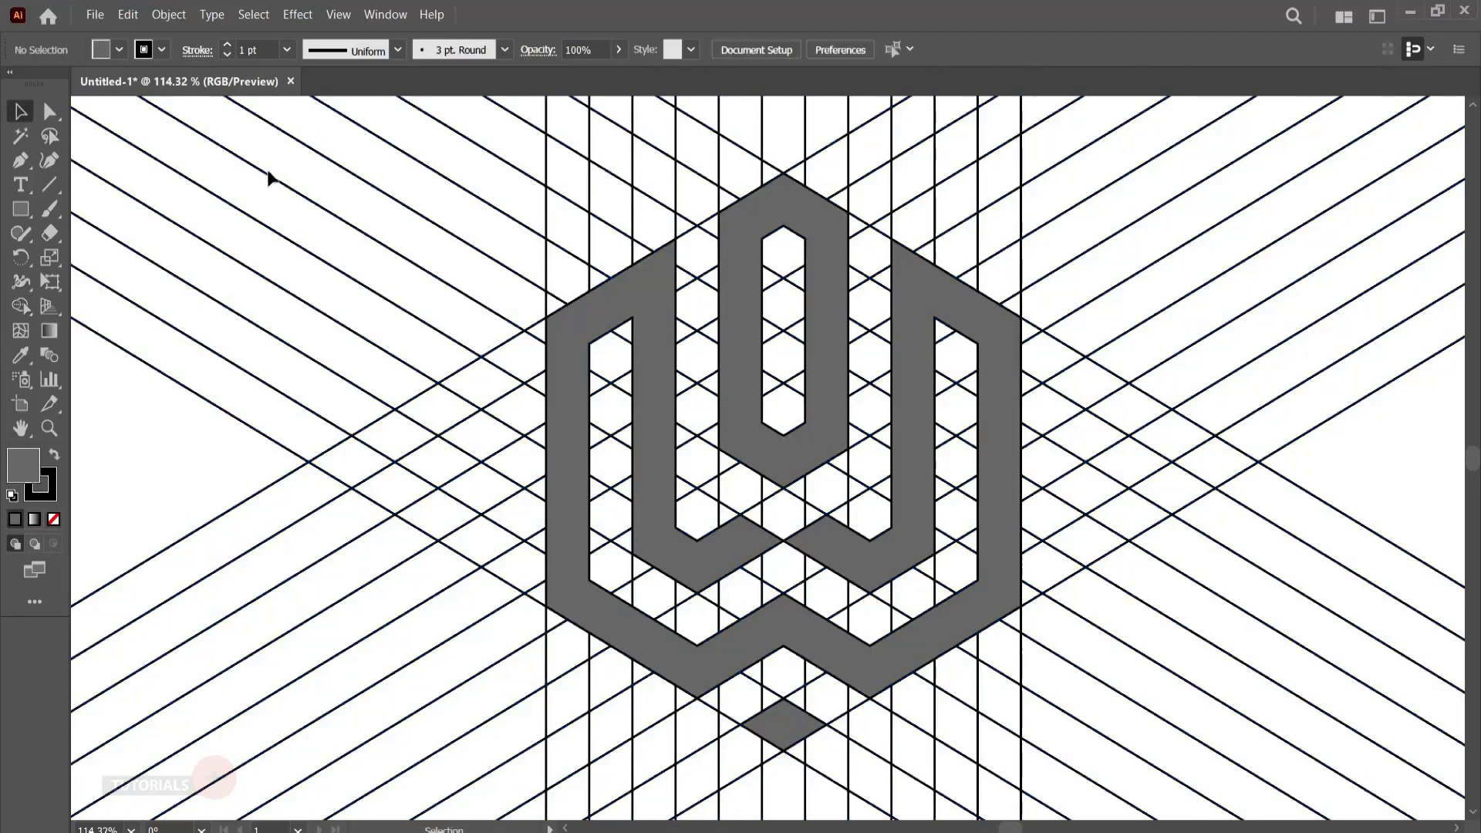
{"action": "left_click", "coordinate": [197, 177]}
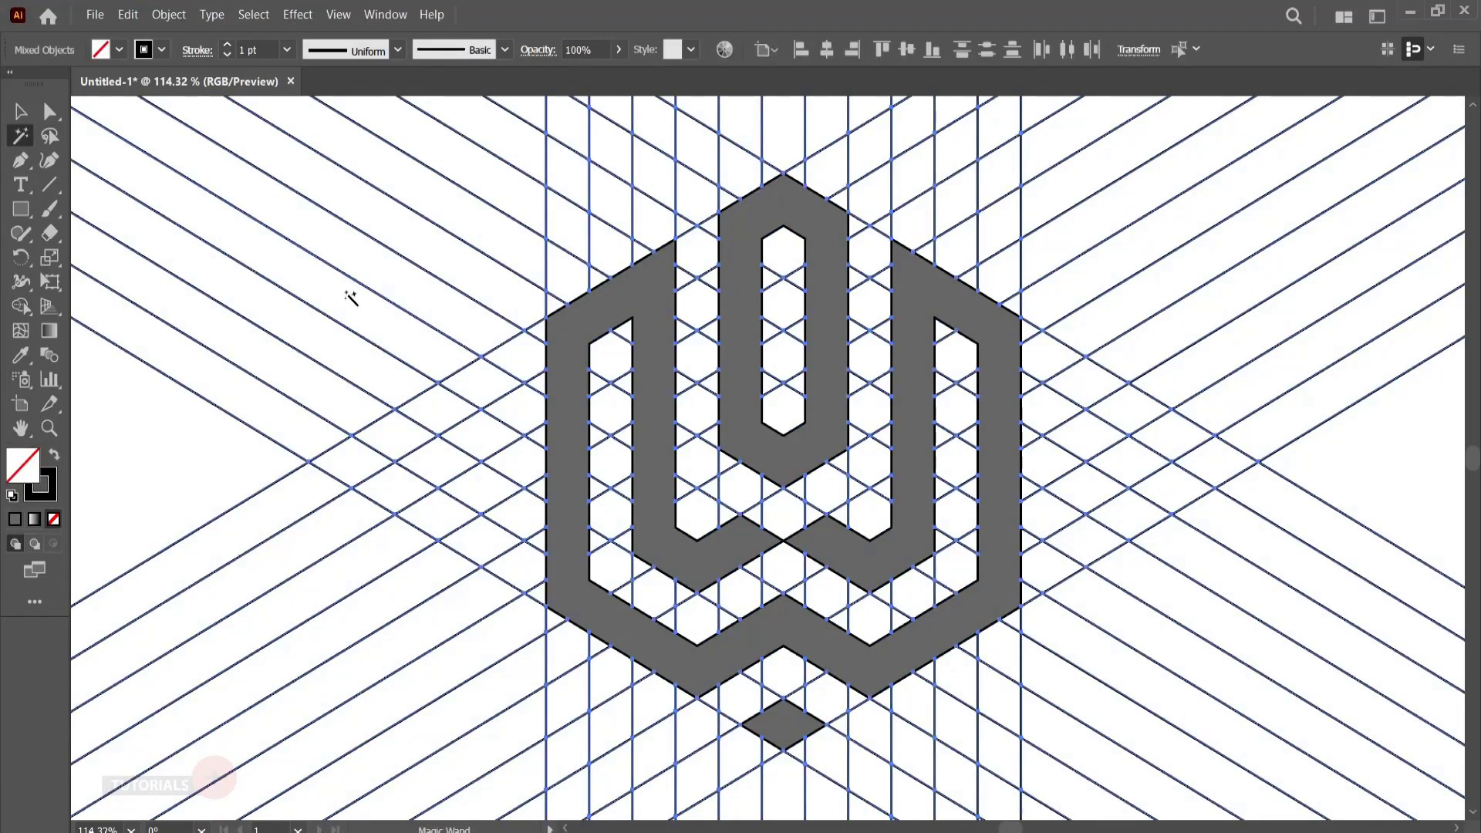
{"action": "key", "text": "Delete"}
{"action": "left_click", "coordinate": [22, 117]}
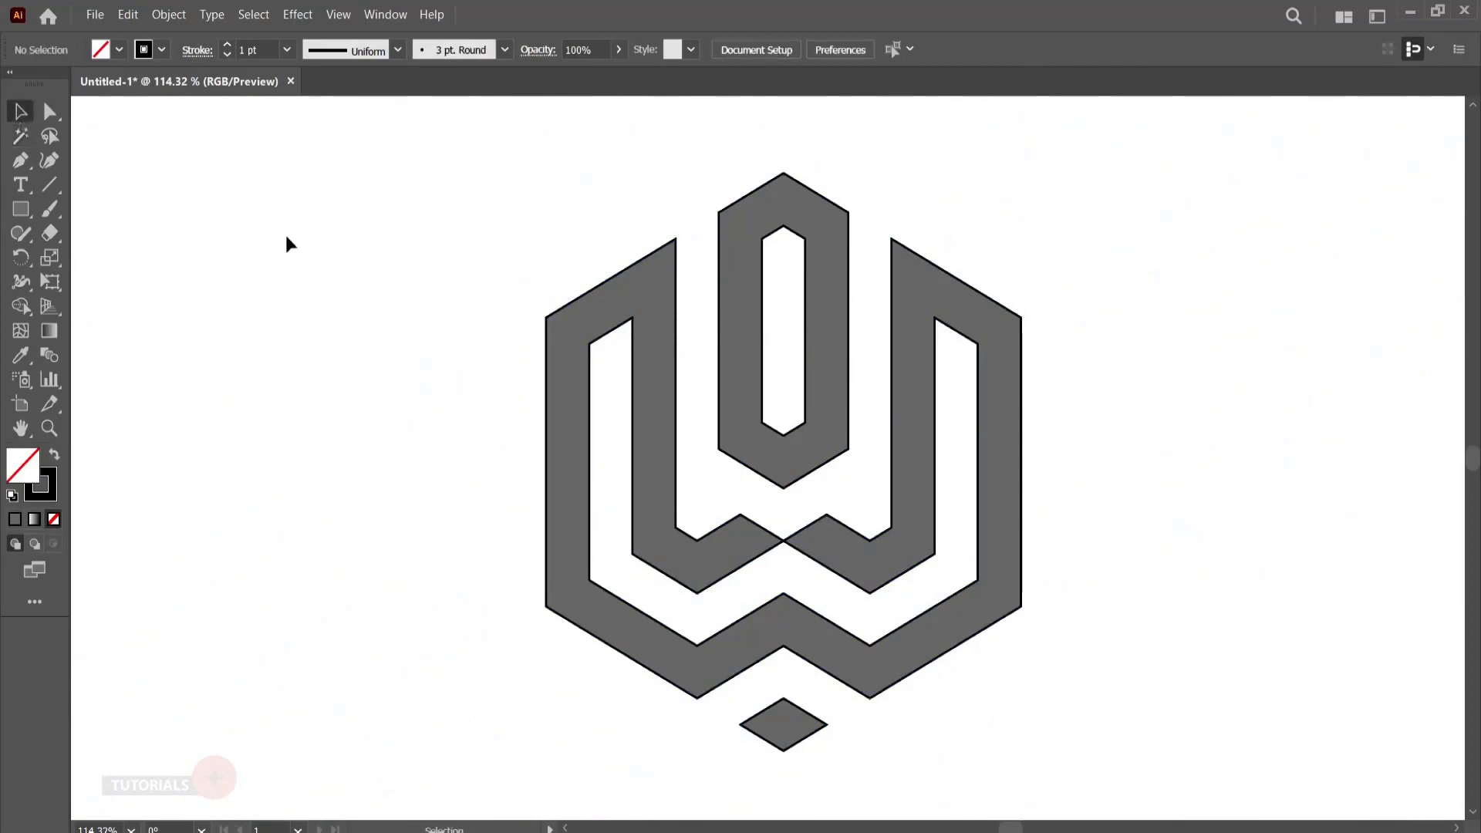
- Select all the logo shapes and set their stroke to none
{"action": "left_click_drag", "start_coordinate": [957, 558], "coordinate": [947, 561]}
{"action": "left_click", "coordinate": [162, 49]}
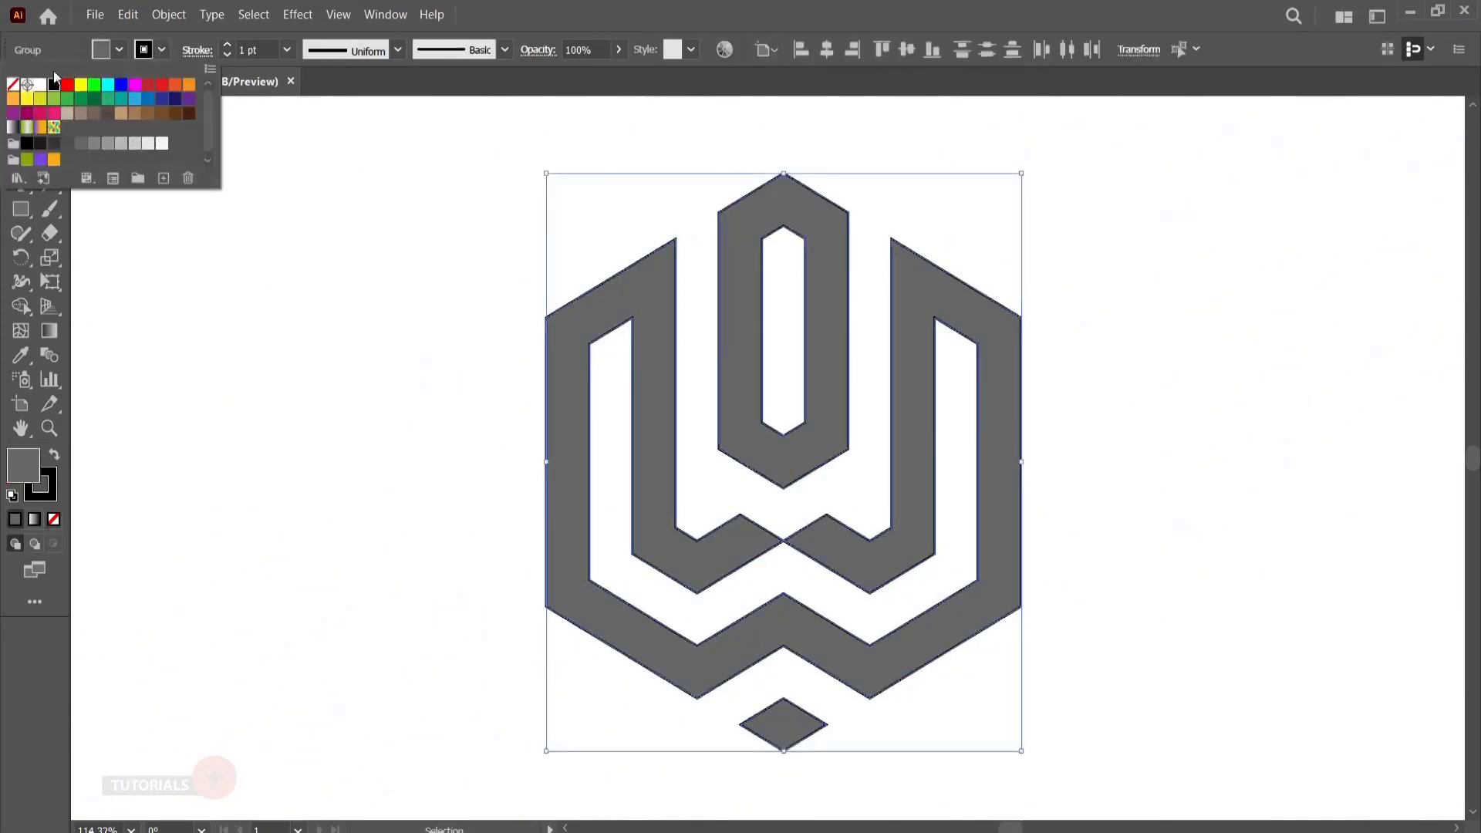
{"action": "left_click", "coordinate": [13, 85]}
- Fill the whole selected logo with a white-to-black linear gradient
{"action": "left_click_drag", "start_coordinate": [361, 241], "coordinate": [1111, 722]}
{"action": "left_click", "coordinate": [385, 15]}
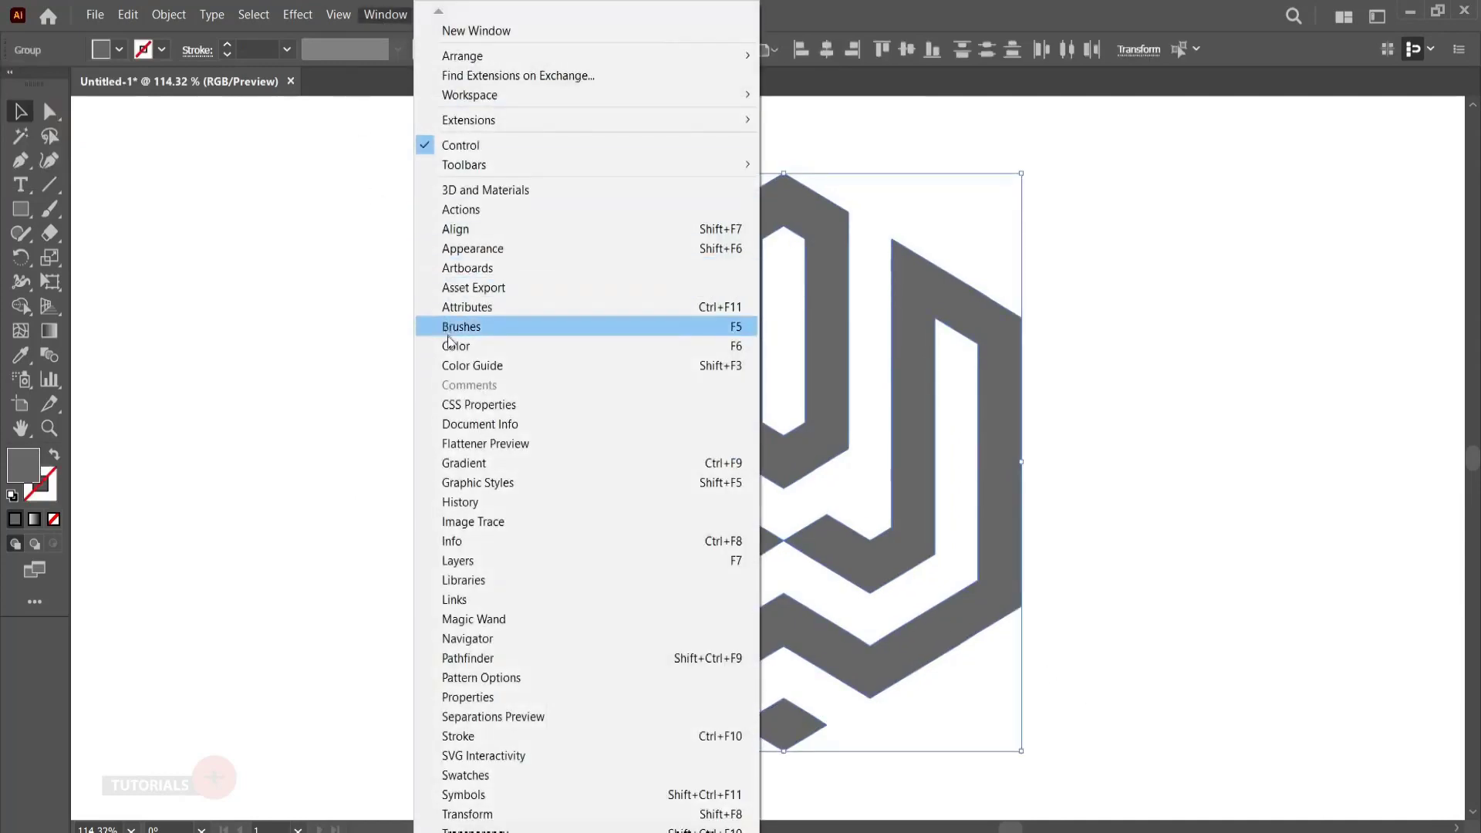
{"action": "left_click", "coordinate": [464, 462]}
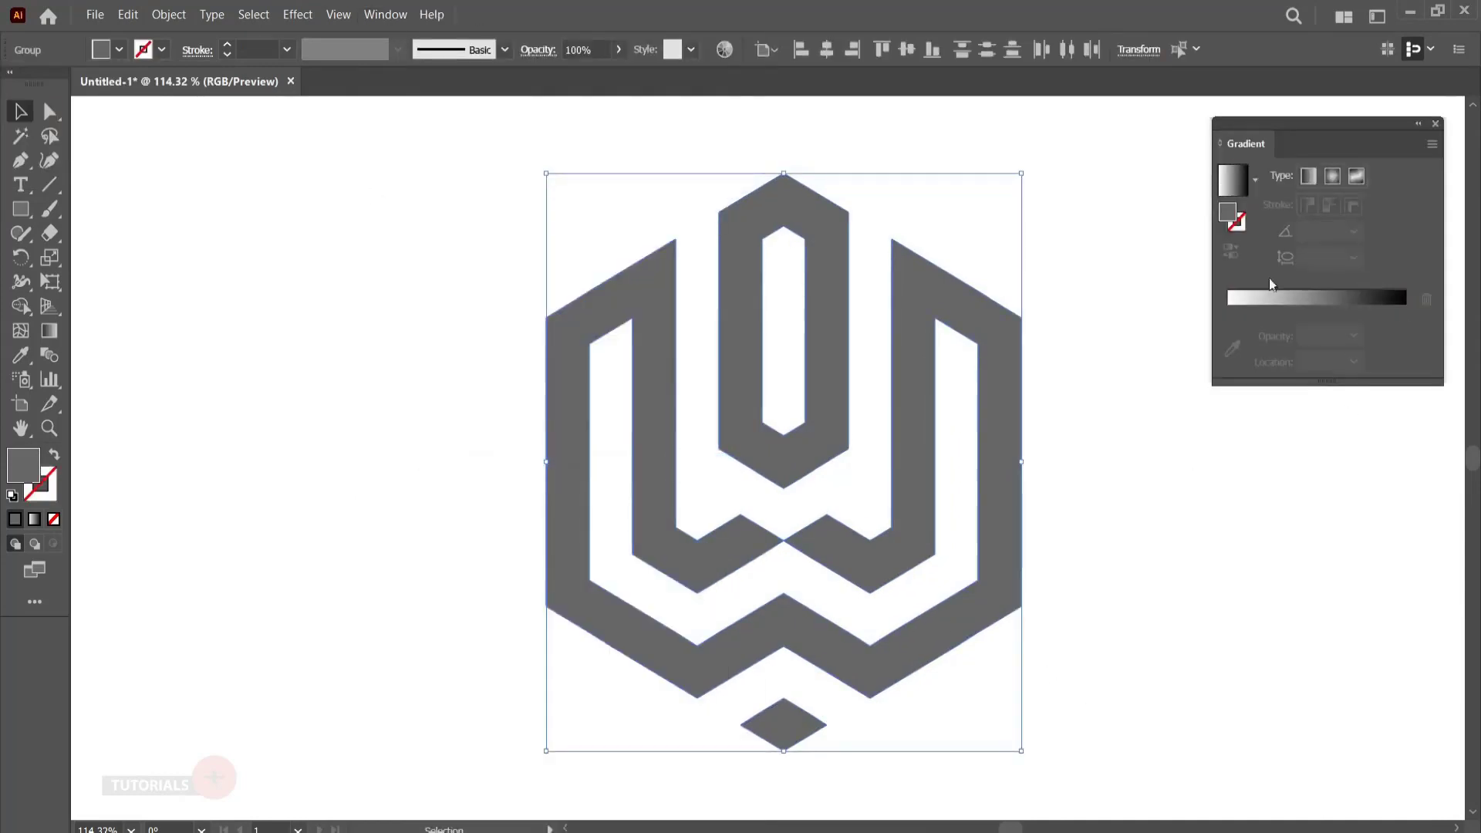
{"action": "left_click", "coordinate": [1255, 179]}
{"action": "left_click", "coordinate": [1210, 229]}
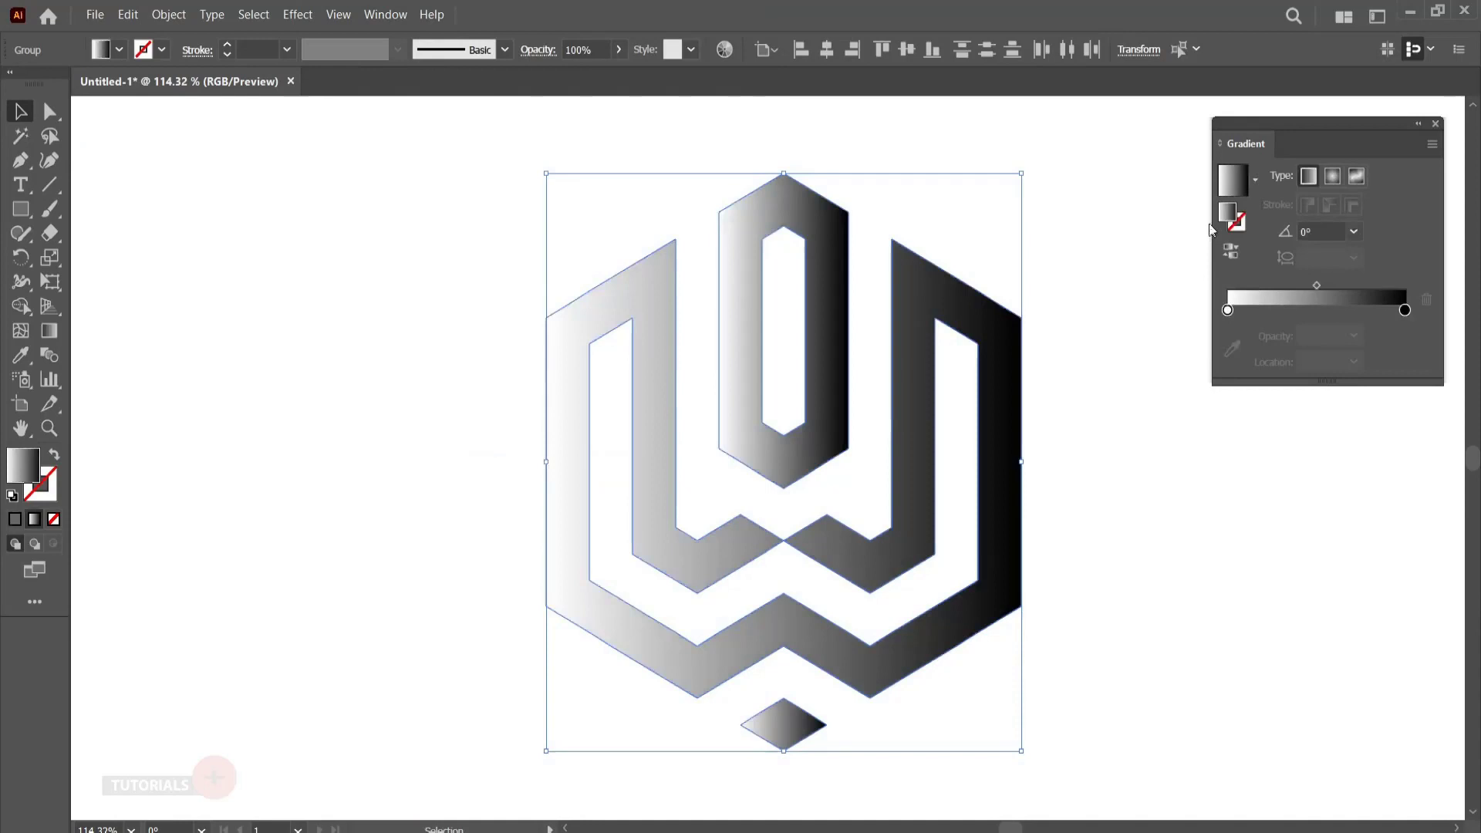
- Set the gradient's starting colour stop to red
{"action": "double_click", "coordinate": [1228, 311]}
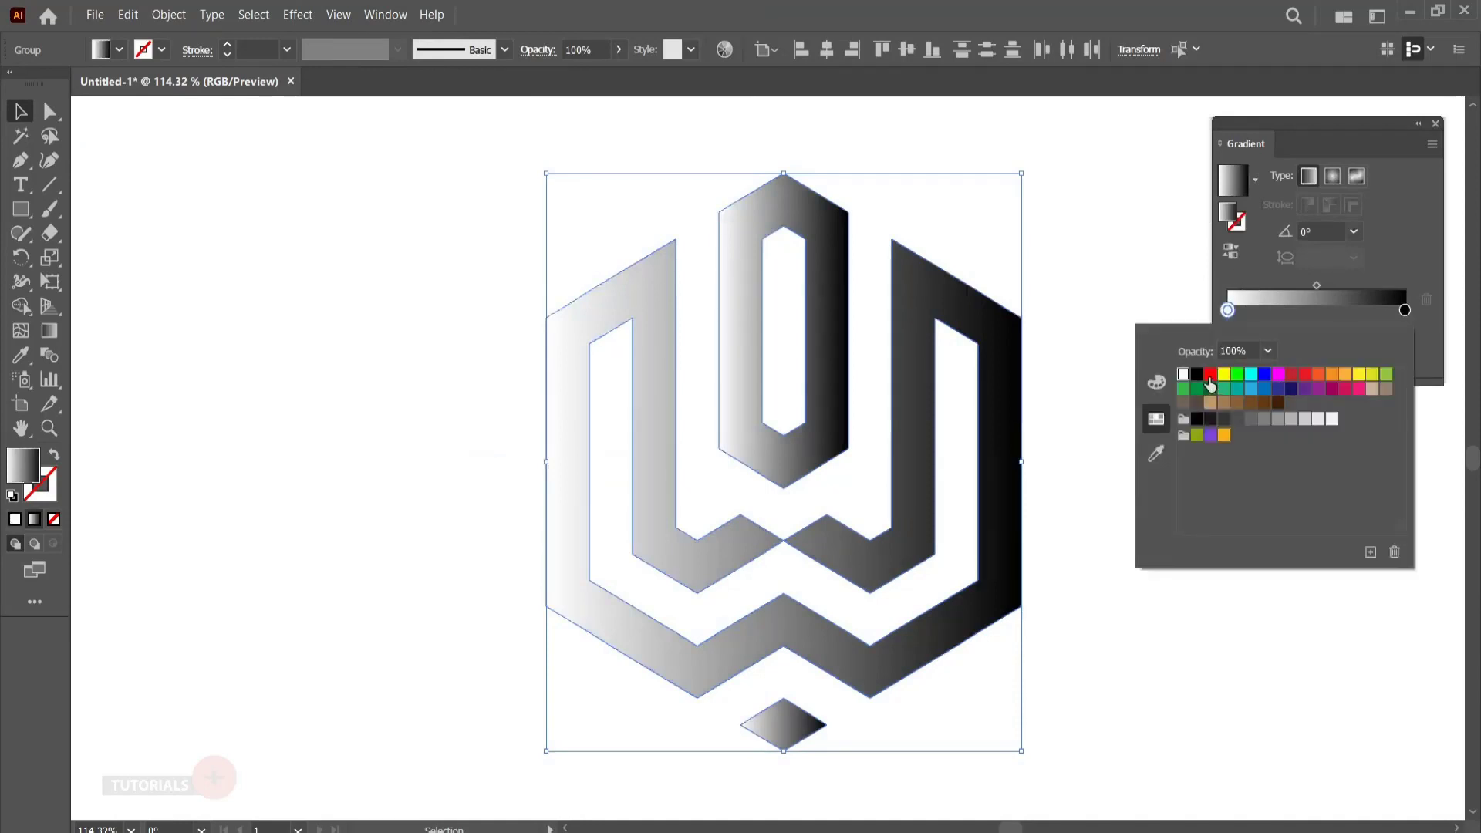
{"action": "left_click", "coordinate": [1210, 375]}
{"action": "left_click", "coordinate": [1349, 287]}
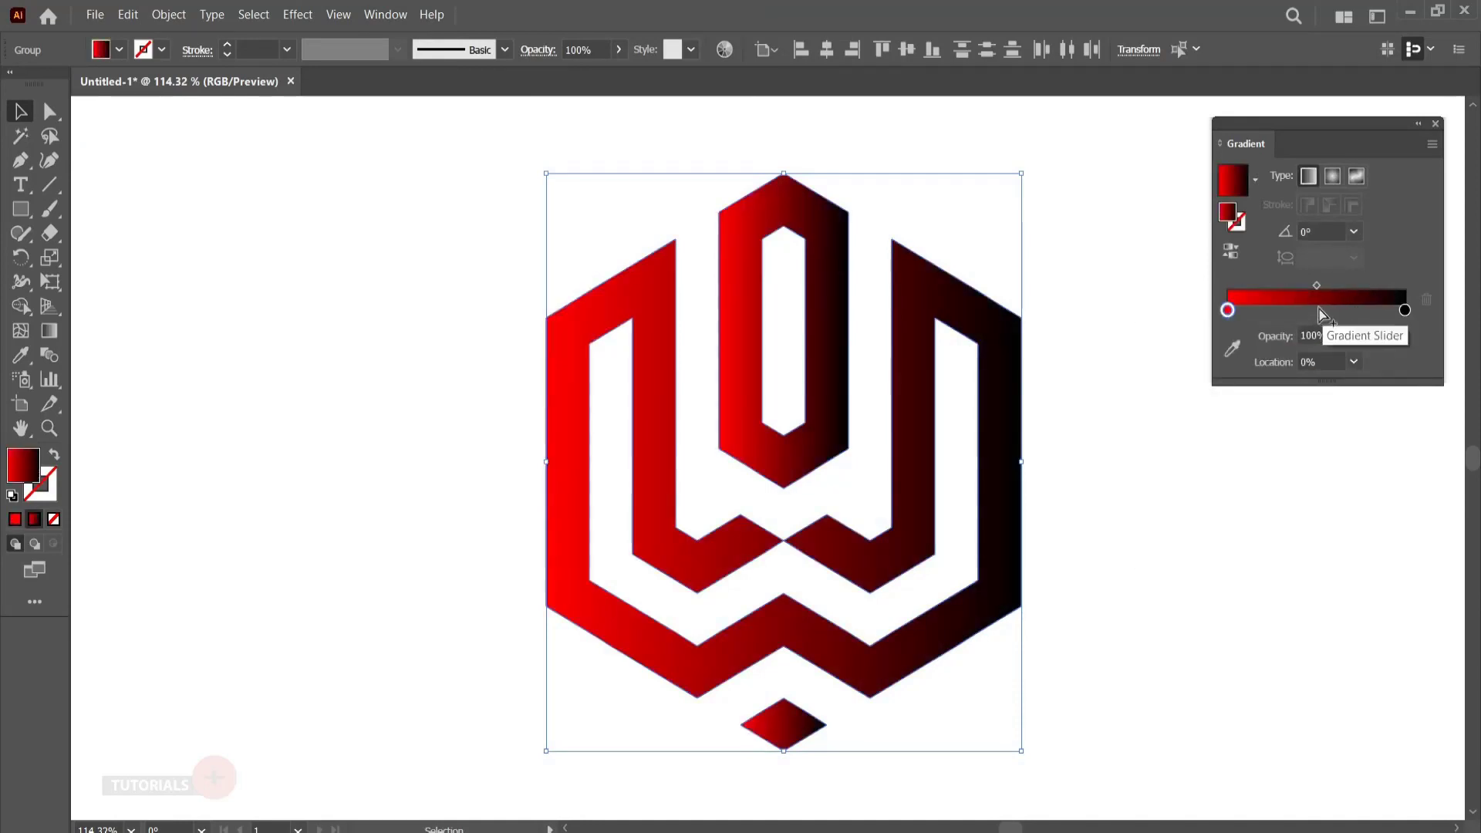
- Add a red colour stop at the middle of the gradient and change the starting stop to orange-red
{"action": "left_click", "coordinate": [1318, 311]}
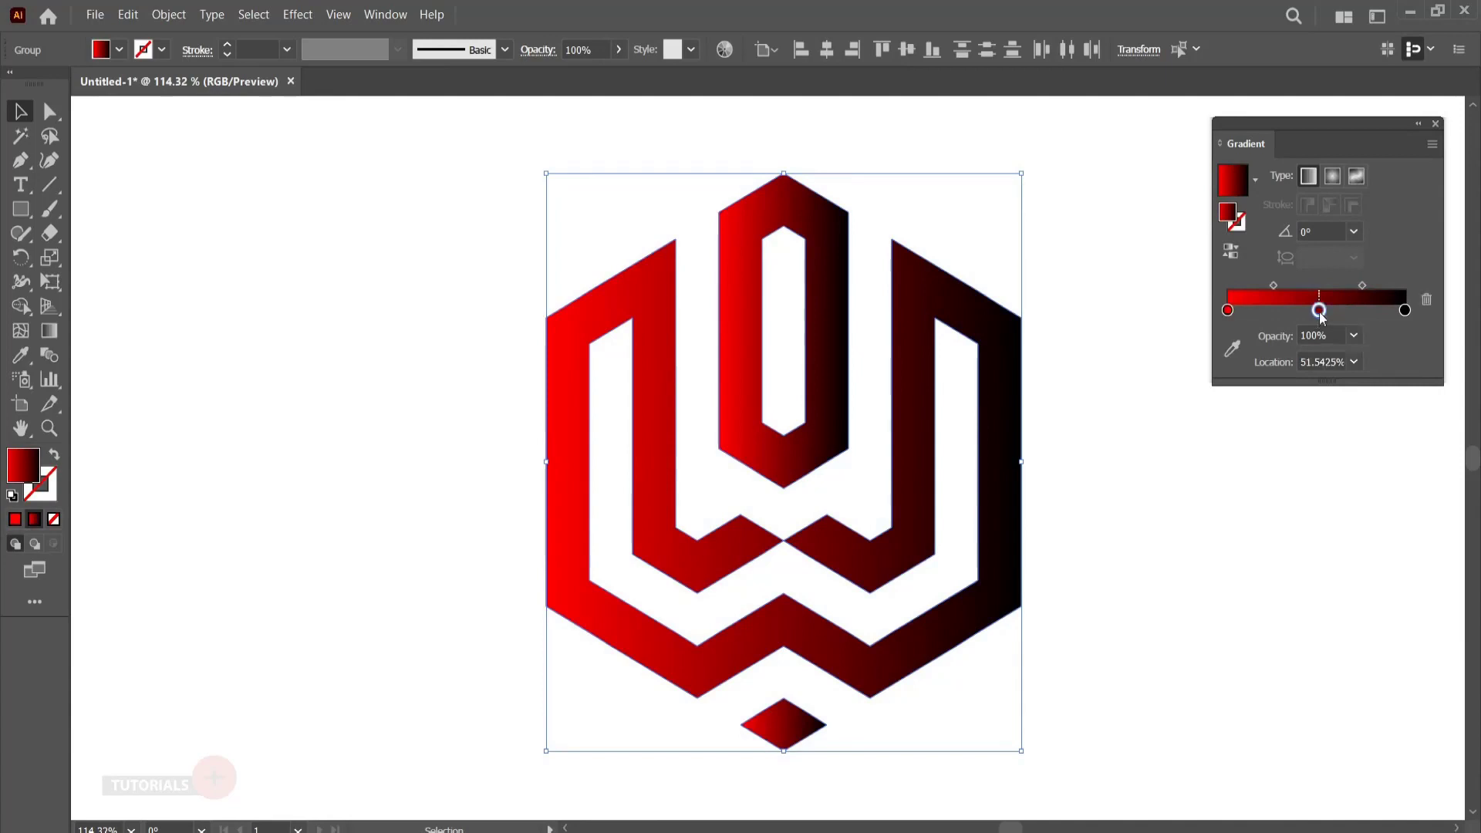
{"action": "left_click", "coordinate": [1353, 359]}
{"action": "double_click", "coordinate": [1317, 310]}
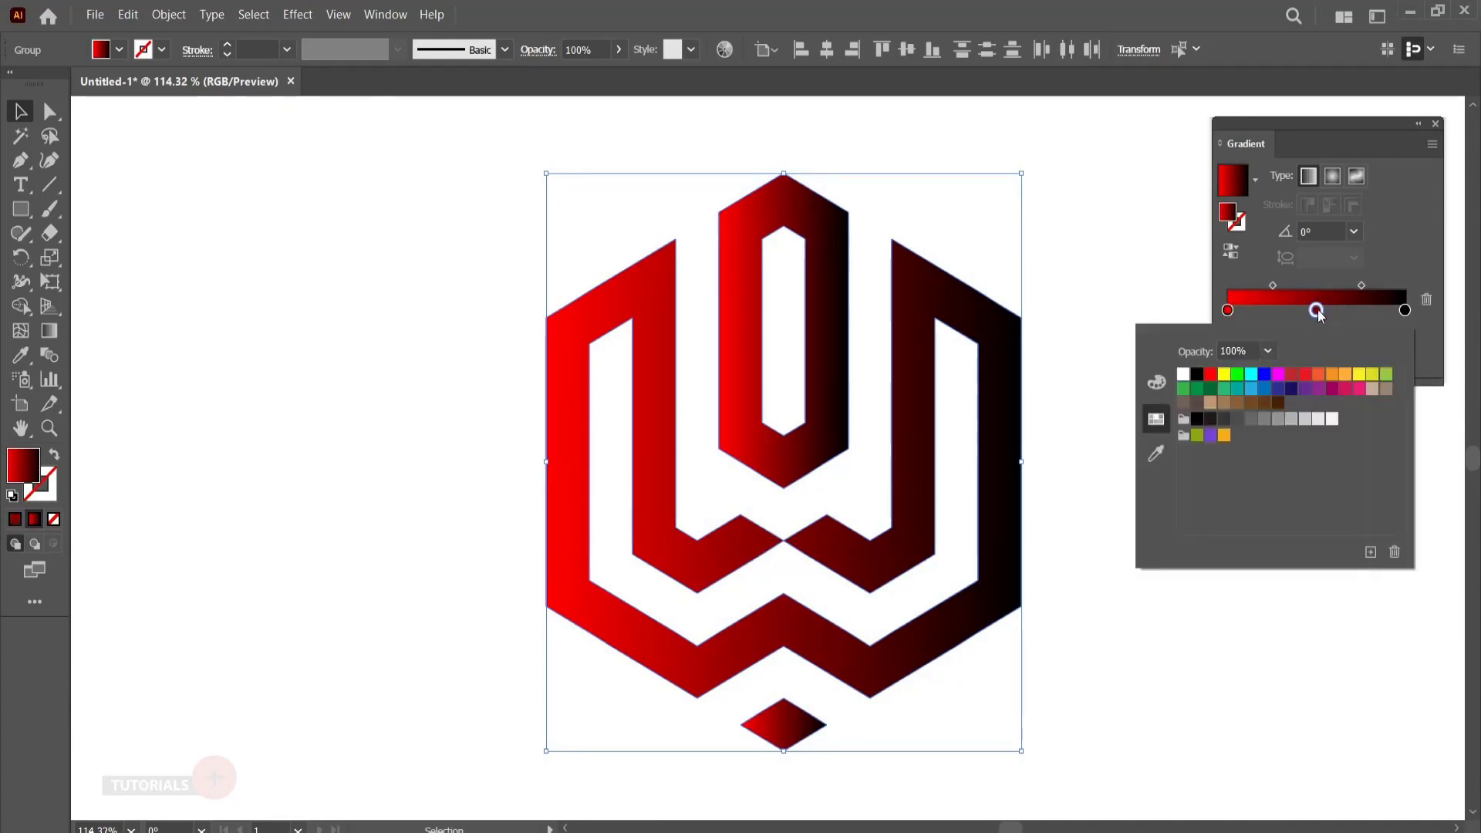
{"action": "left_click", "coordinate": [1211, 375]}
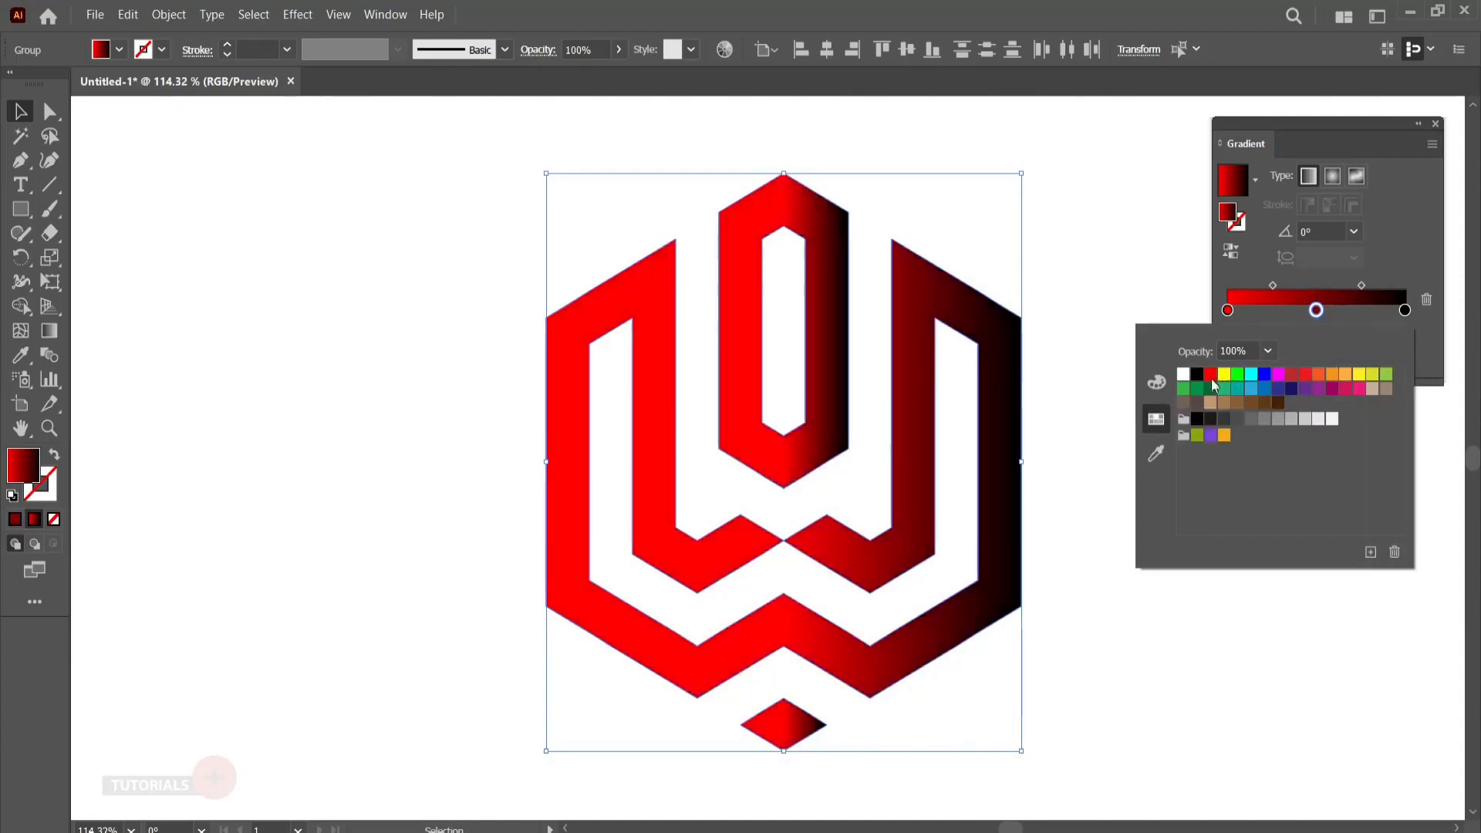
{"action": "key", "text": "Escape"}
{"action": "double_click", "coordinate": [1228, 310]}
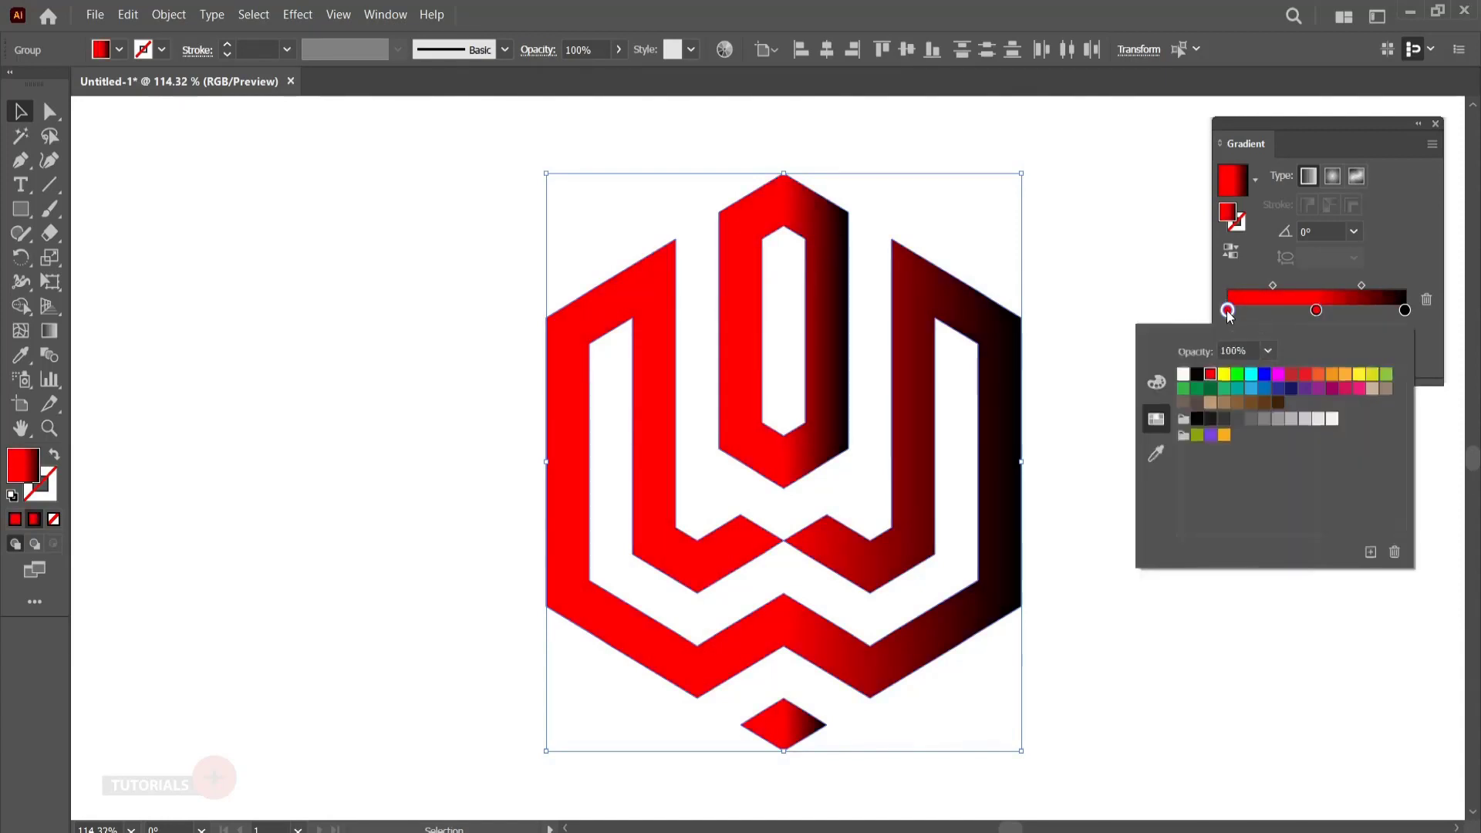
{"action": "left_click", "coordinate": [1320, 377]}
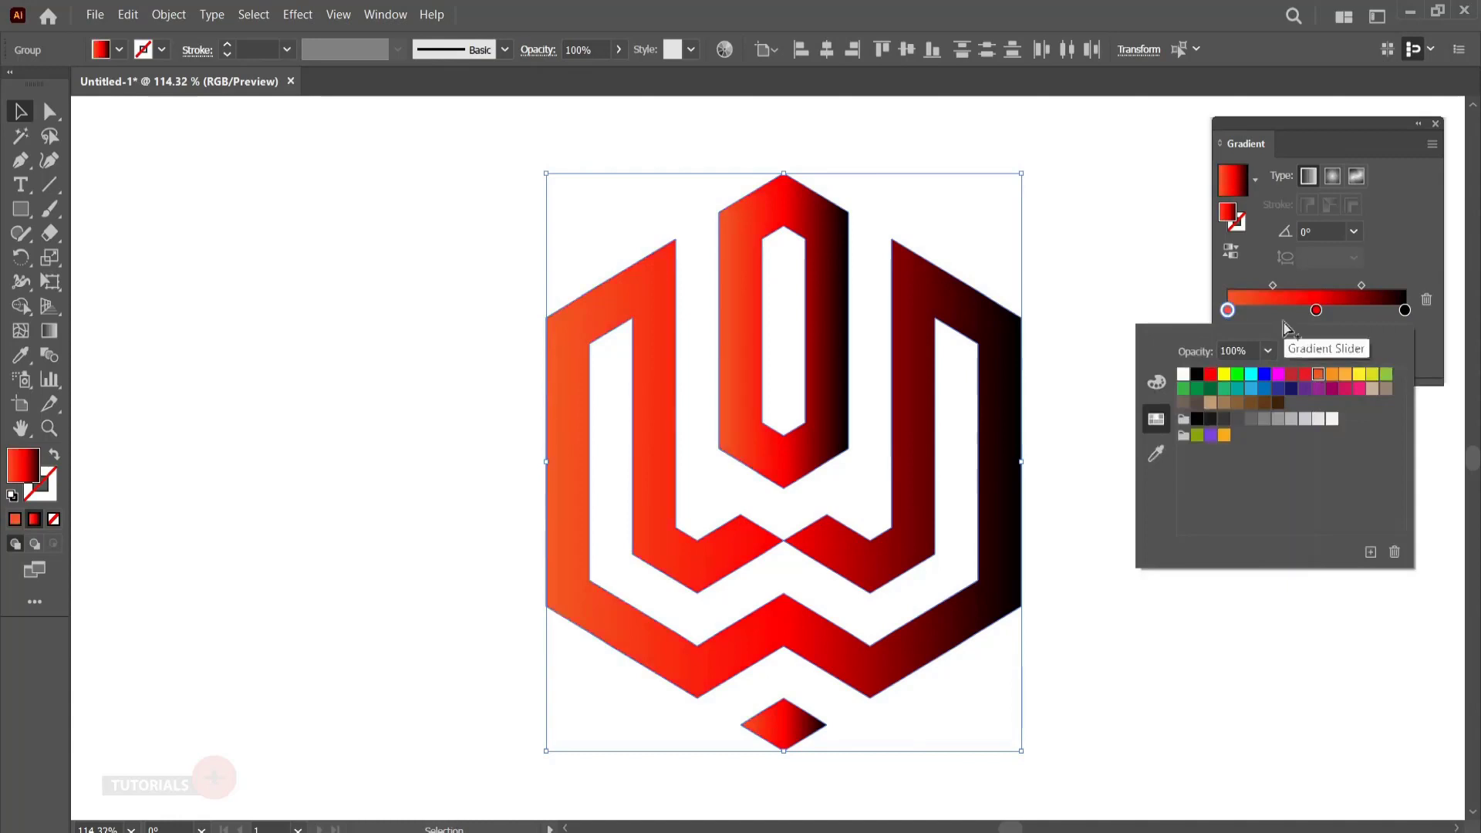
- Set the gradient's ending colour stop to the purple swatch R=147 G=39 B=143
{"action": "key", "text": "Escape"}
{"action": "double_click", "coordinate": [1405, 311]}
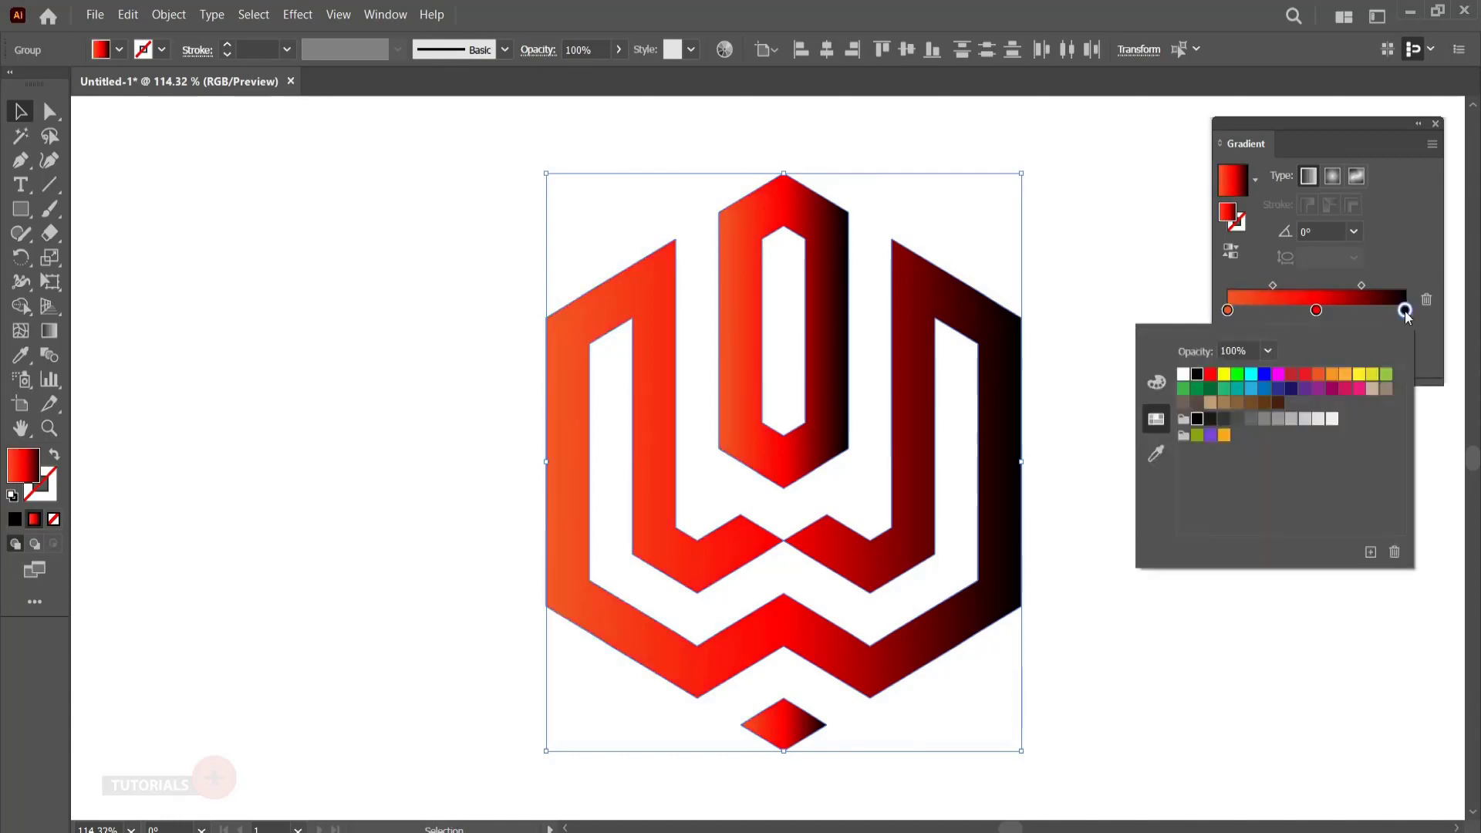
{"action": "left_click", "coordinate": [1320, 389]}
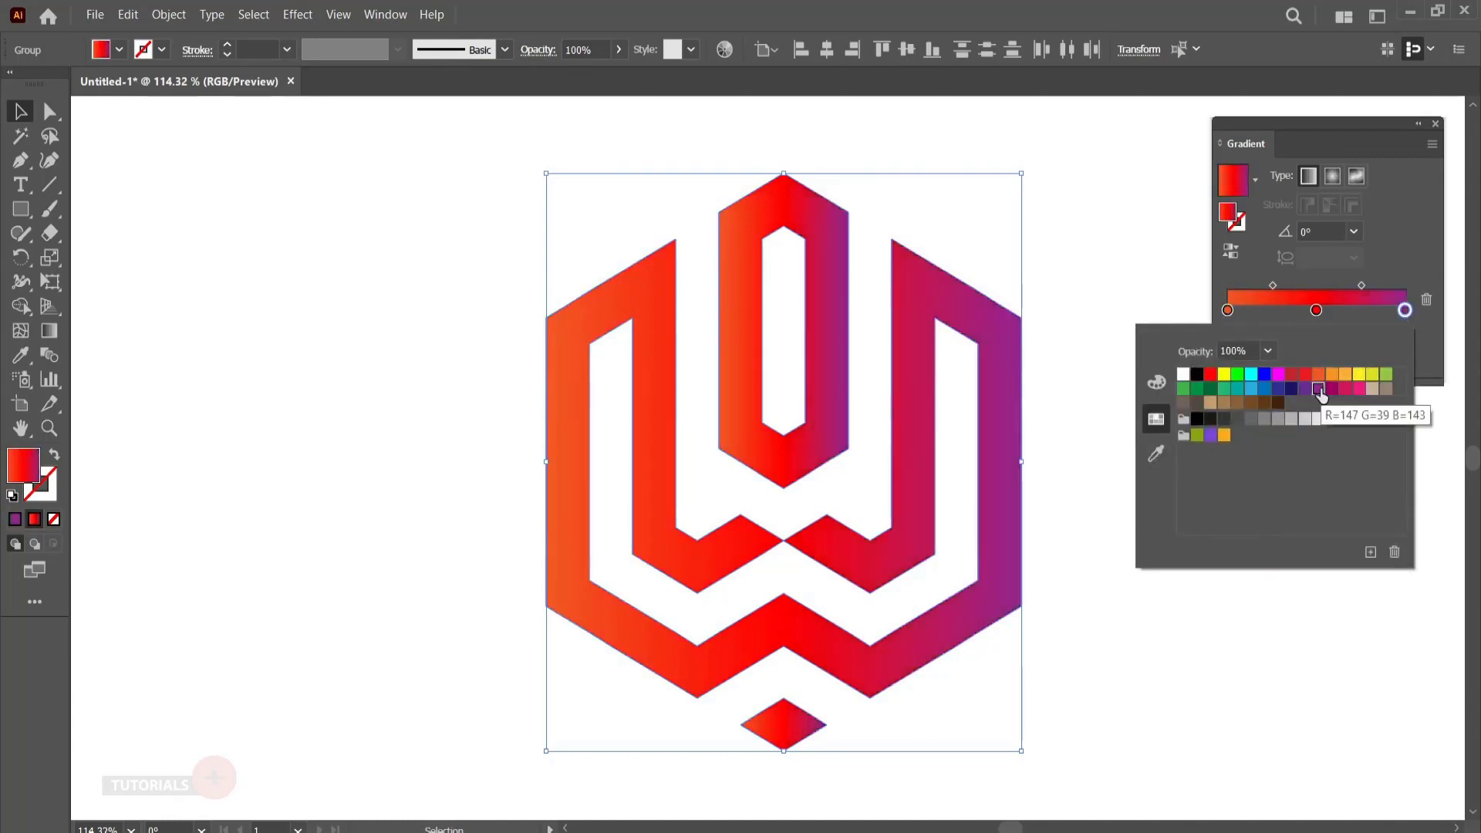
{"action": "key", "text": "Escape"}
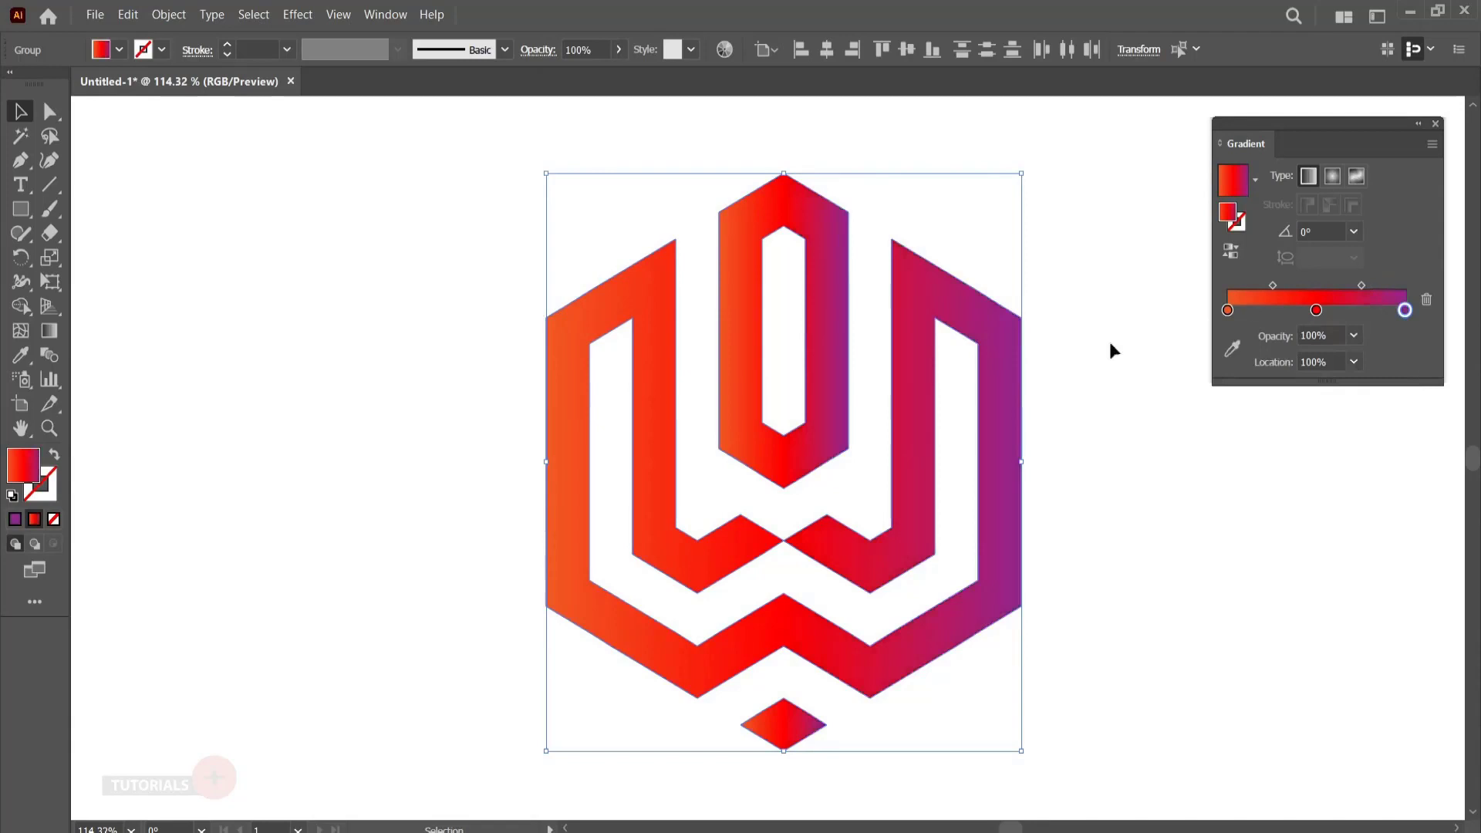
- Redraw the gradient across the logo at about 72°, from orange-red near the base to purple near the top, and close the gradient settings
{"action": "left_click", "coordinate": [49, 353]}
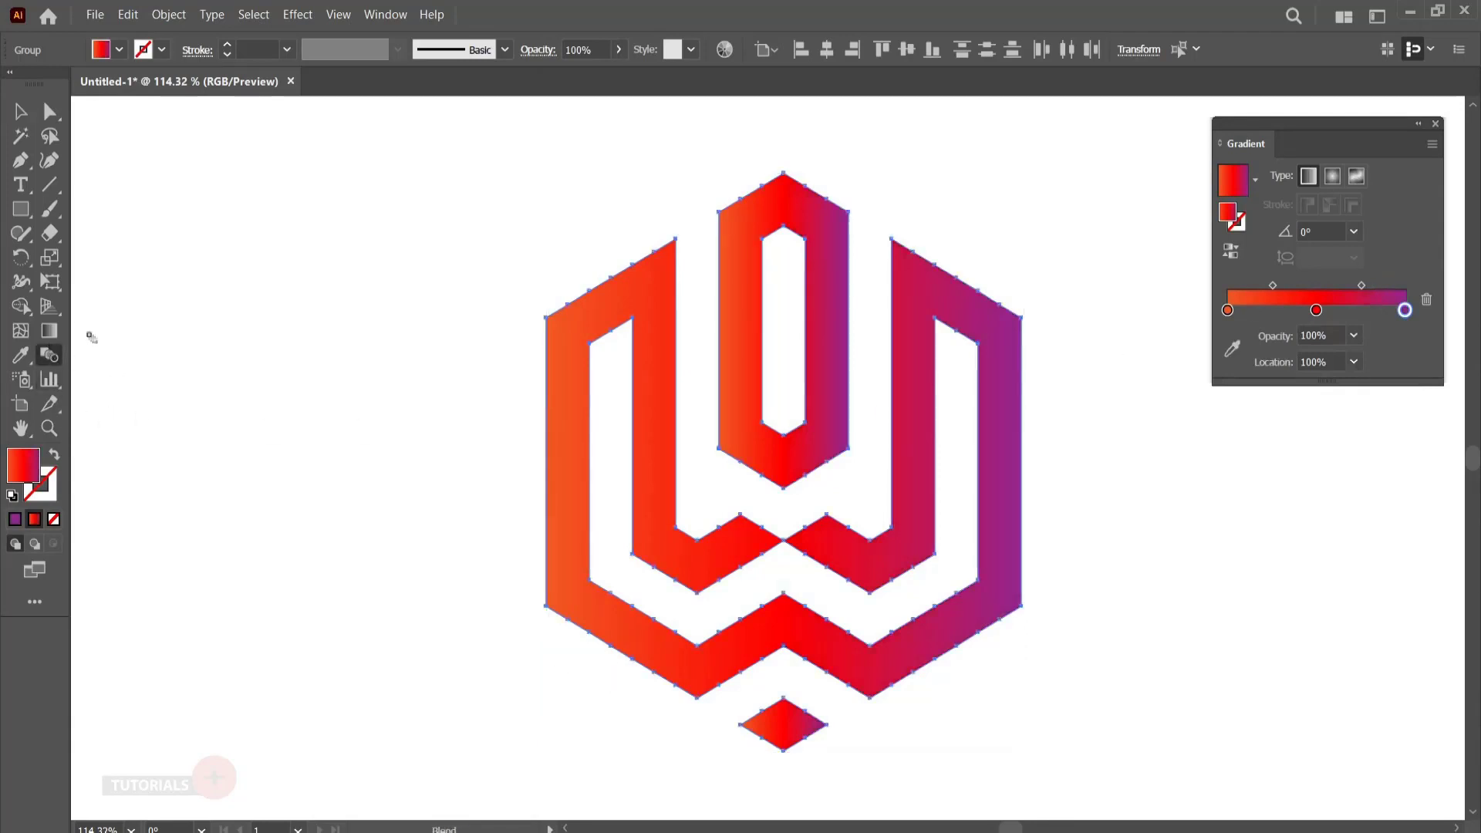
{"action": "left_click", "coordinate": [49, 331]}
{"action": "mouse_move", "coordinate": [612, 686]}
{"action": "left_mouse_down"}
{"action": "mouse_move", "coordinate": [877, 347]}
{"action": "mouse_move", "coordinate": [893, 235]}
{"action": "left_mouse_up"}
{"action": "mouse_move", "coordinate": [678, 695]}
{"action": "left_mouse_down"}
{"action": "mouse_move", "coordinate": [753, 561]}
{"action": "mouse_move", "coordinate": [844, 281]}
{"action": "mouse_move", "coordinate": [853, 232]}
{"action": "mouse_move", "coordinate": [822, 204]}
{"action": "left_mouse_up"}
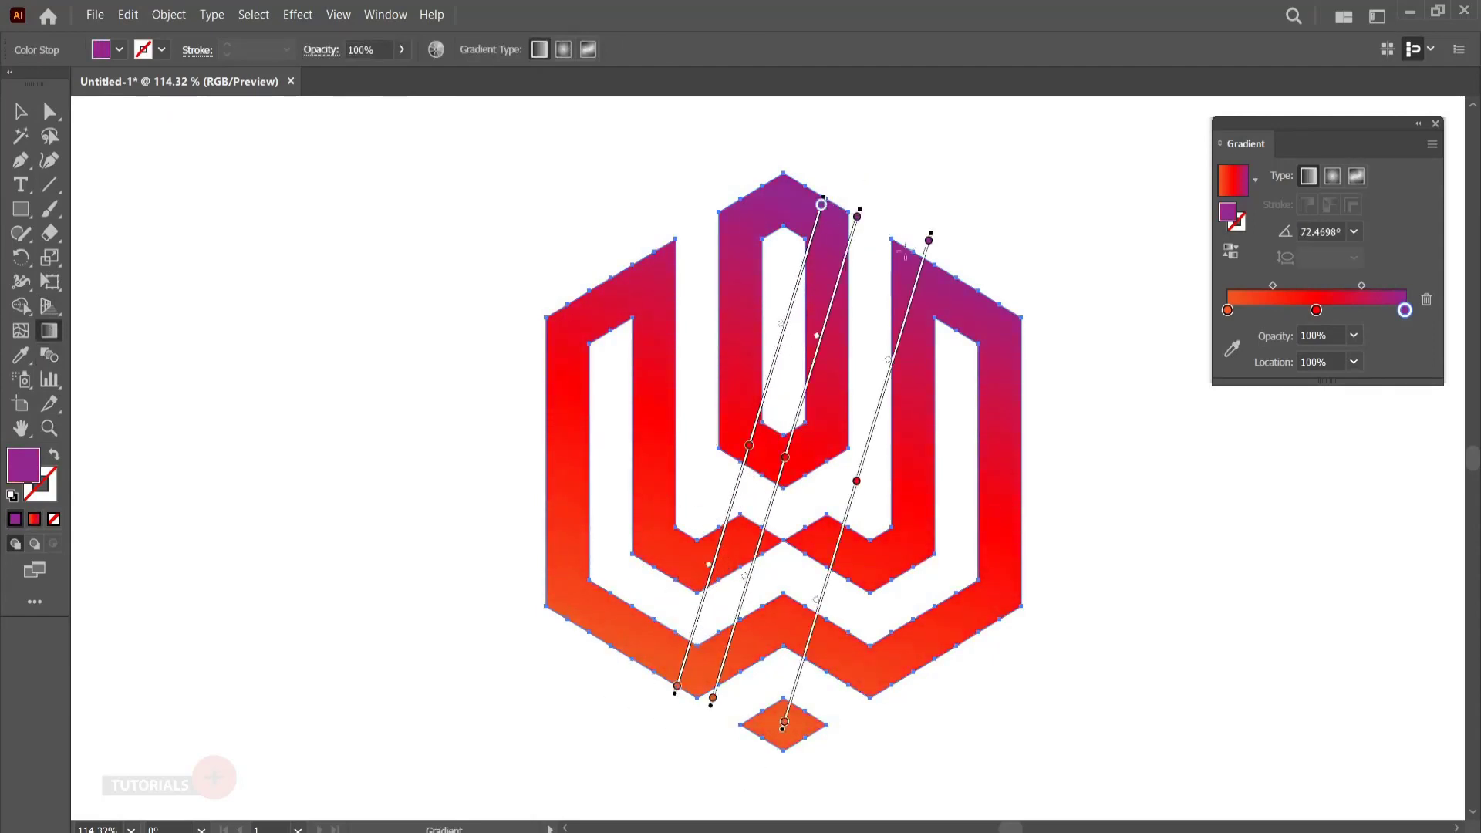
{"action": "key", "text": "v"}
{"action": "left_click", "coordinate": [1133, 178]}
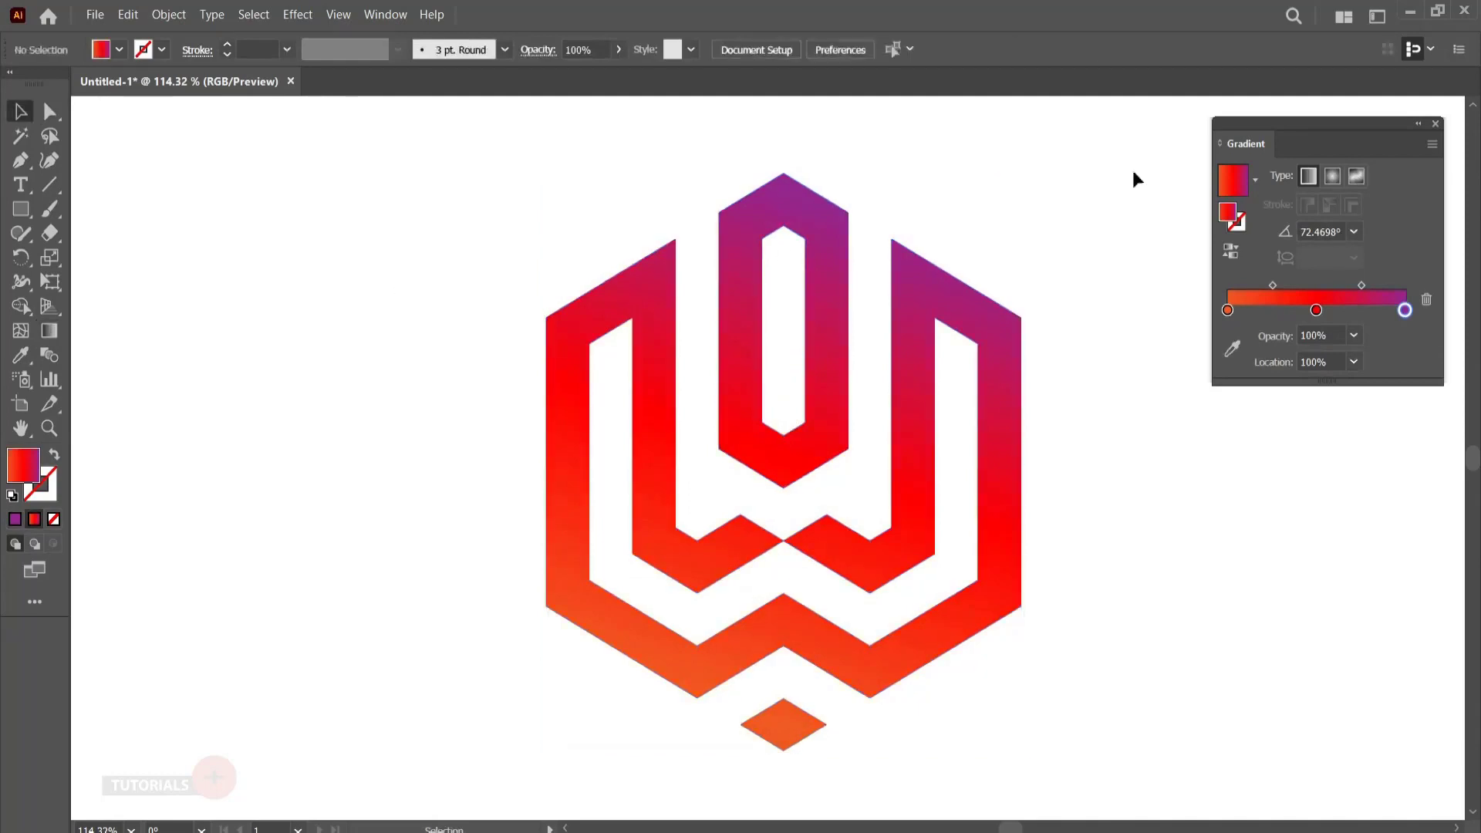
{"action": "left_click", "coordinate": [1436, 124]}
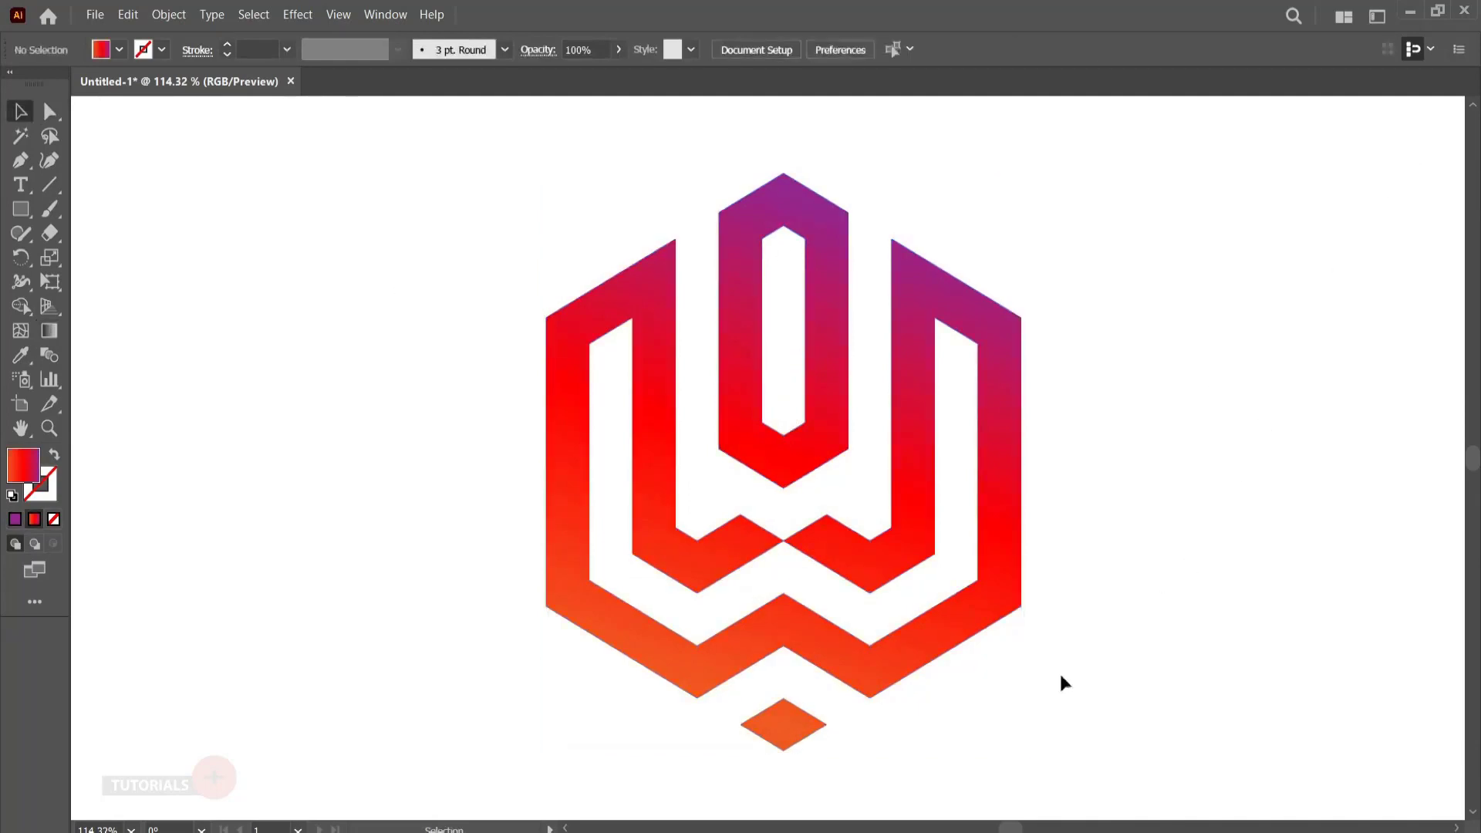